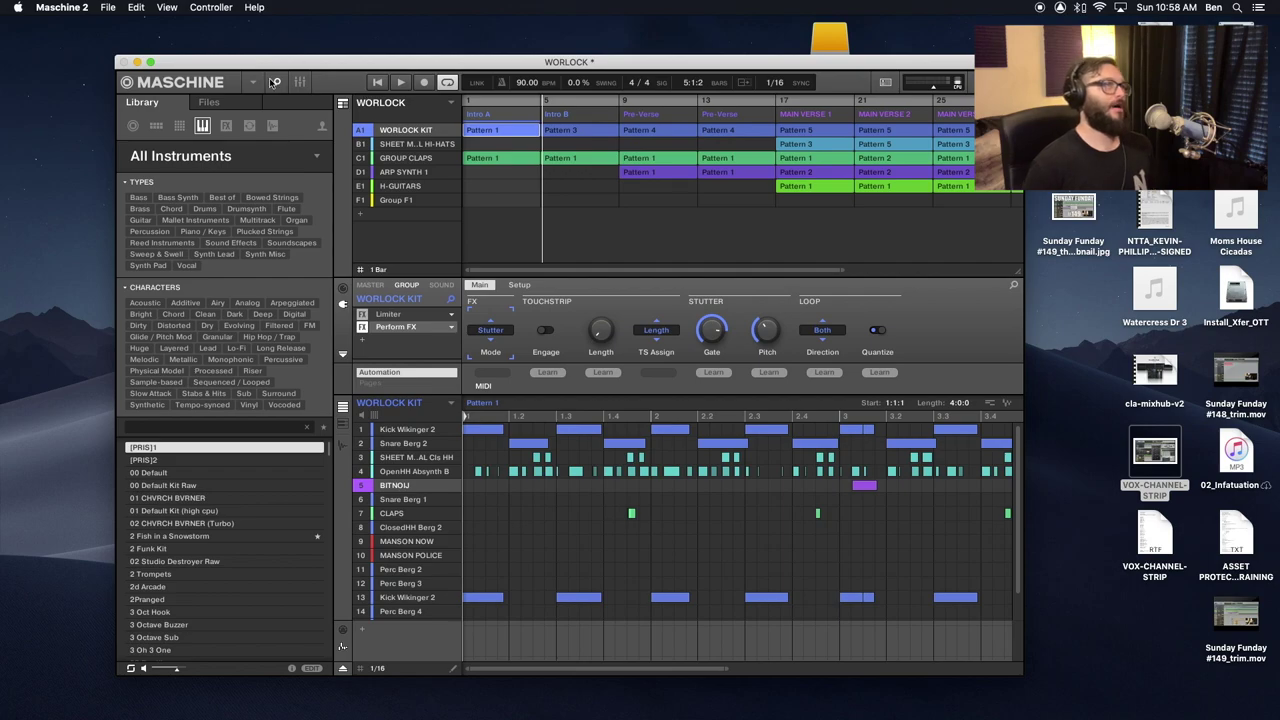
# Step: Hide the library browser and look through all 16 sounds of the WORLOCK KIT group
pyautogui.click(274, 82)
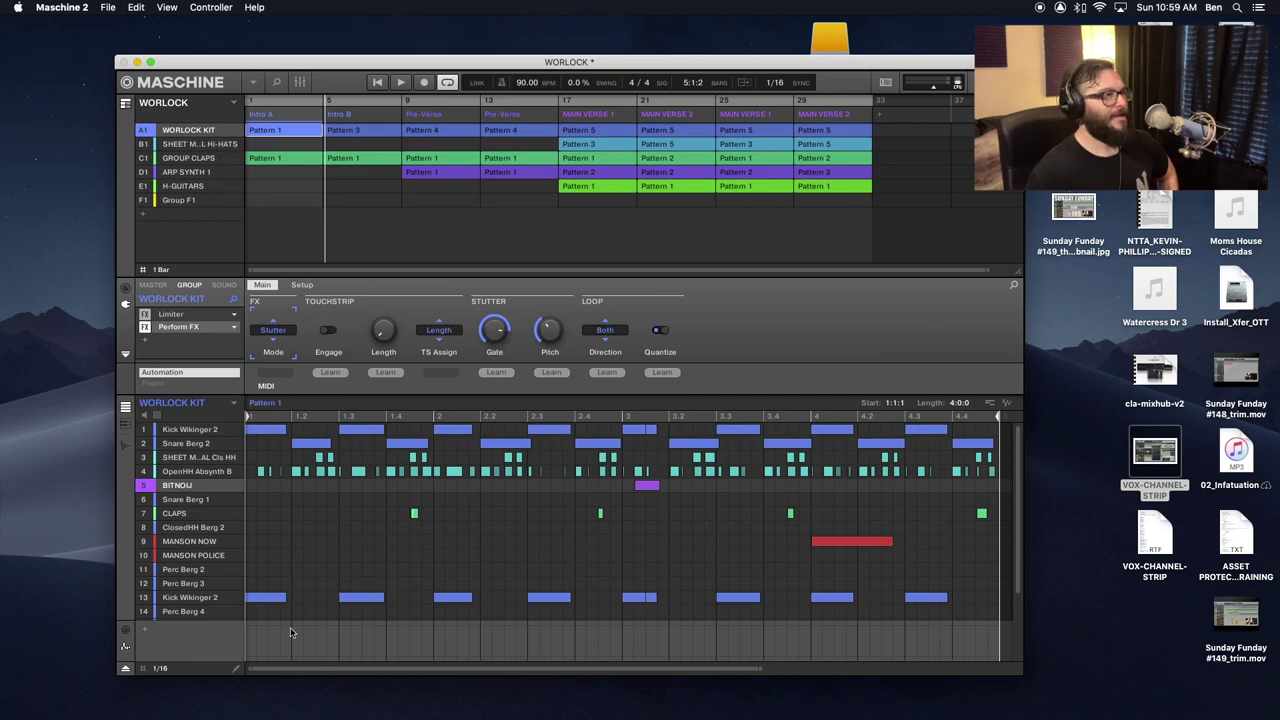
pyautogui.scroll(-2, 185, 597)
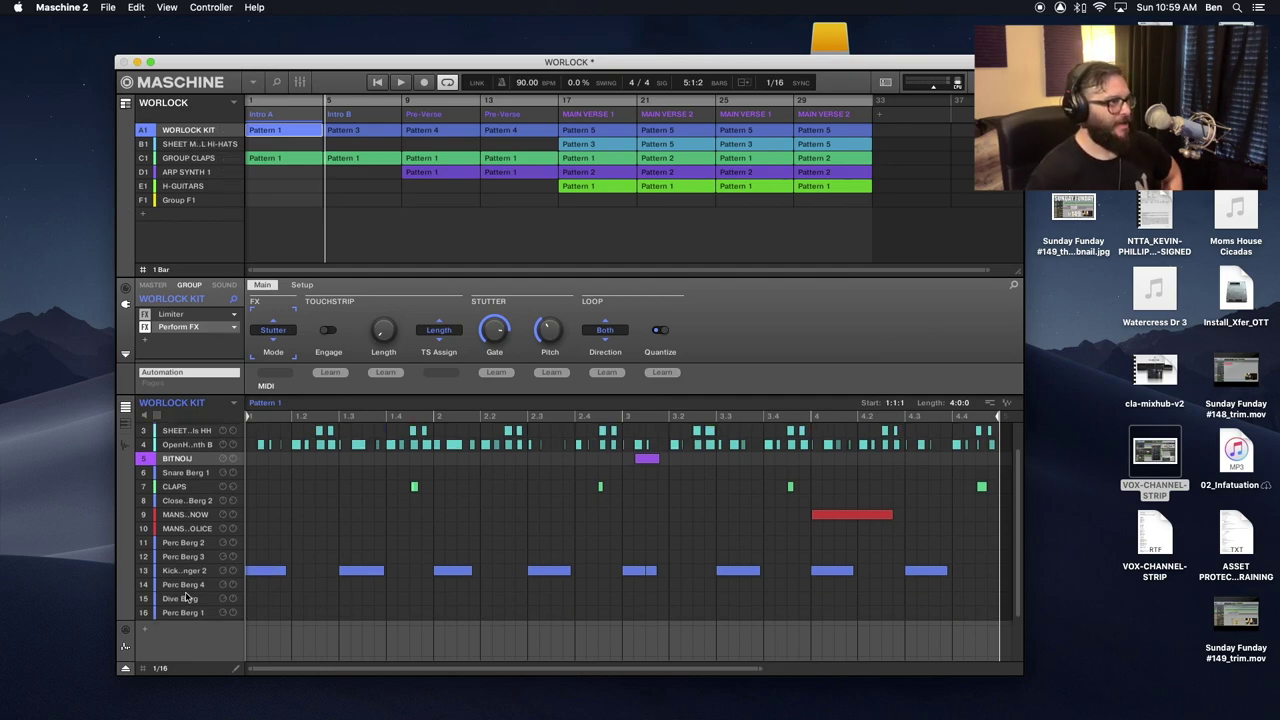
pyautogui.scroll(2, 185, 597)
pyautogui.scroll(-2, 185, 597)
pyautogui.scroll(2, 185, 597)
pyautogui.scroll(-2, 185, 597)
pyautogui.scroll(2, 195, 460)
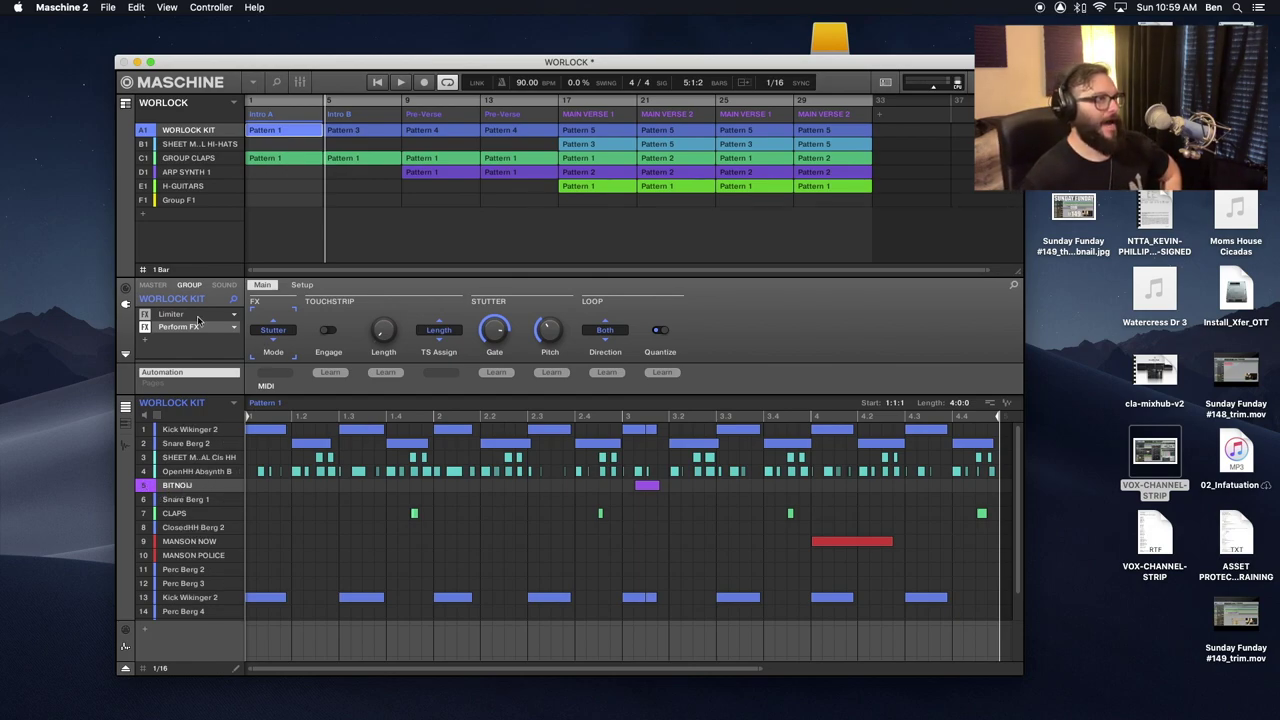
# Step: Show the BITNOIJ sound's plug-ins and open its Reaktor BITNOISE OBERTIEM patch in a window
pyautogui.click(224, 285)
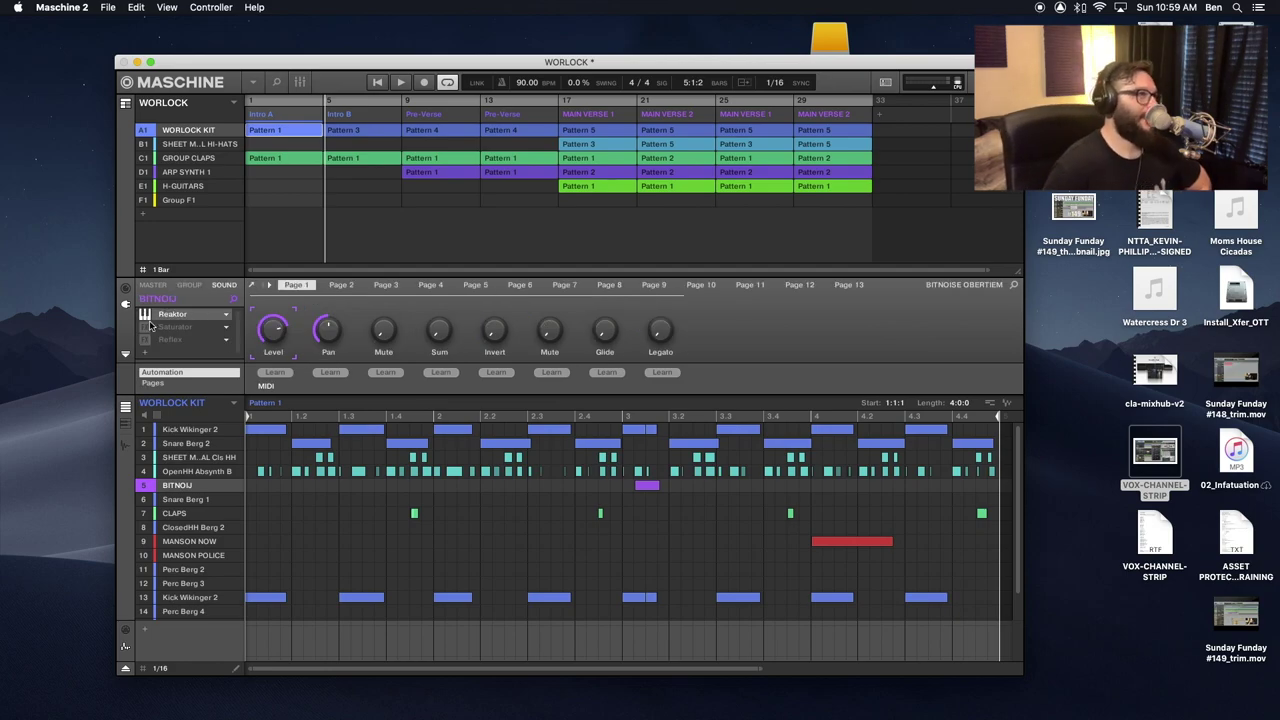
pyautogui.click(254, 285)
pyautogui.scroll(-3, 520, 320)
pyautogui.hscroll(-3, 520, 320)
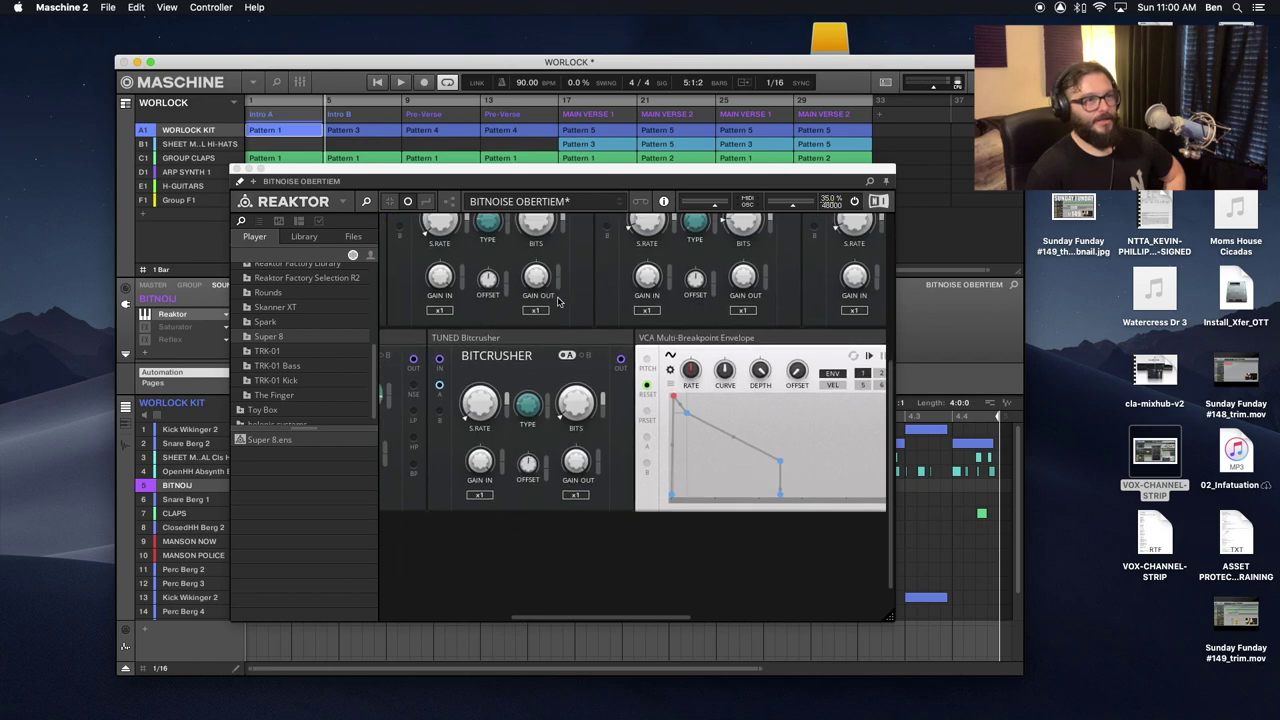
pyautogui.scroll(3, 558, 302)
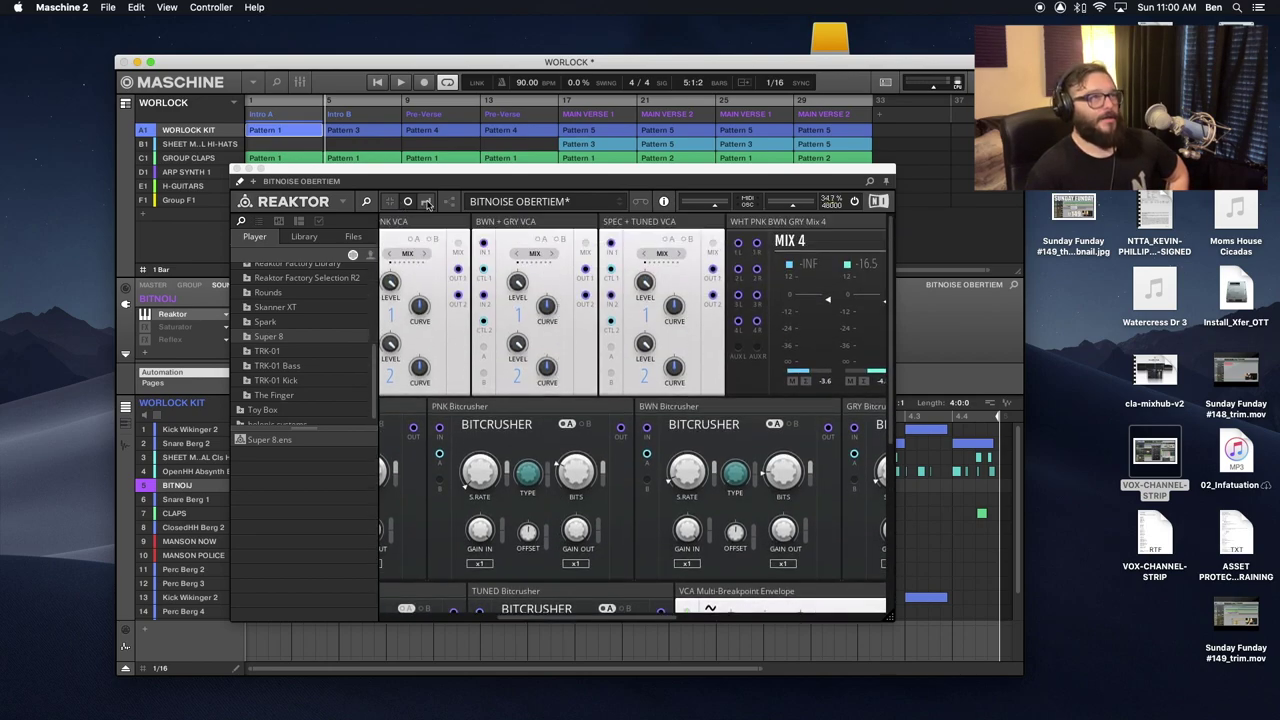
# Step: Show the patch cables in the Reaktor rack, examine the routing, and close the plug-in window
pyautogui.click(426, 202)
pyautogui.hscroll(10, 626, 403)
pyautogui.hscroll(-10, 626, 403)
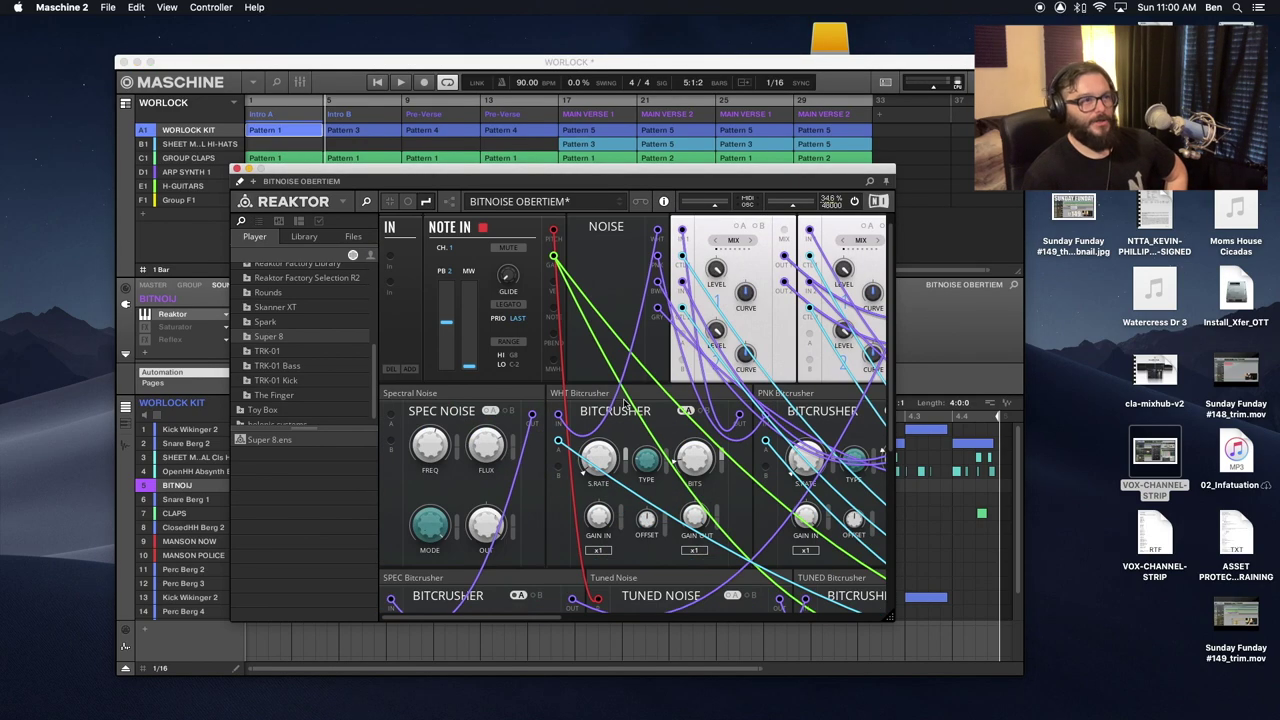
pyautogui.scroll(-5, 626, 403)
pyautogui.scroll(5, 624, 403)
pyautogui.hscroll(8, 624, 403)
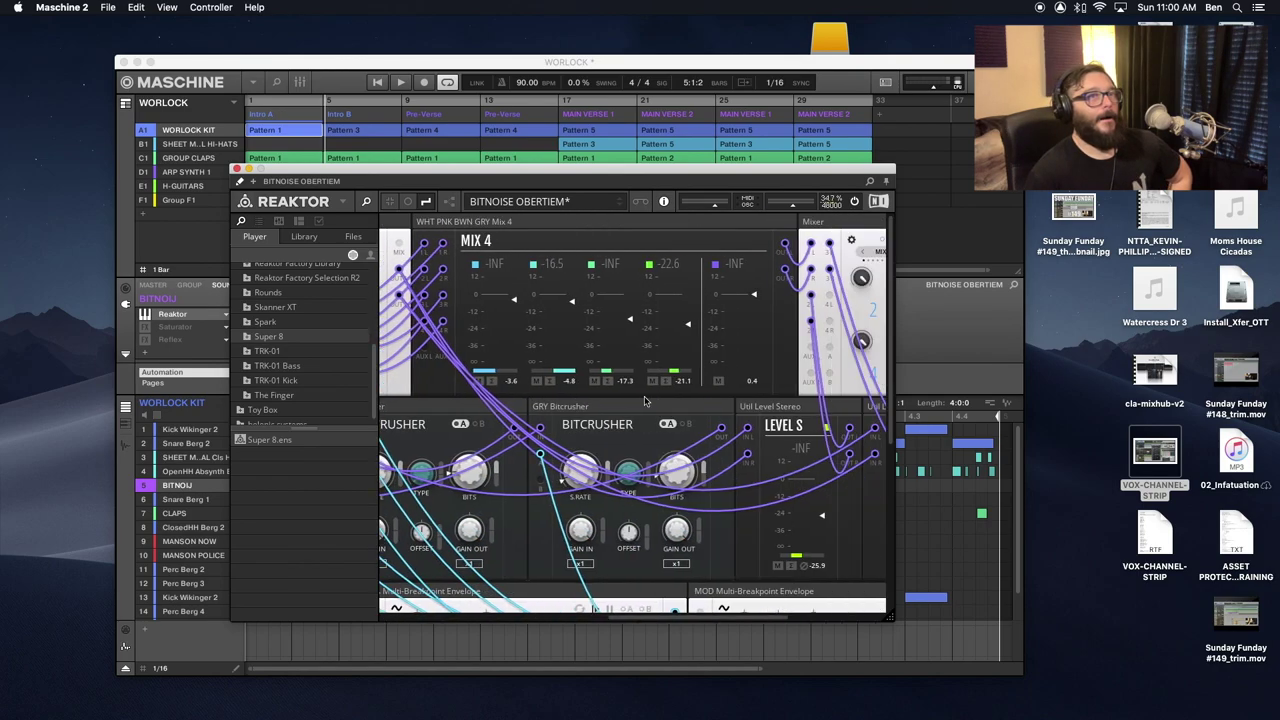
pyautogui.click(236, 169)
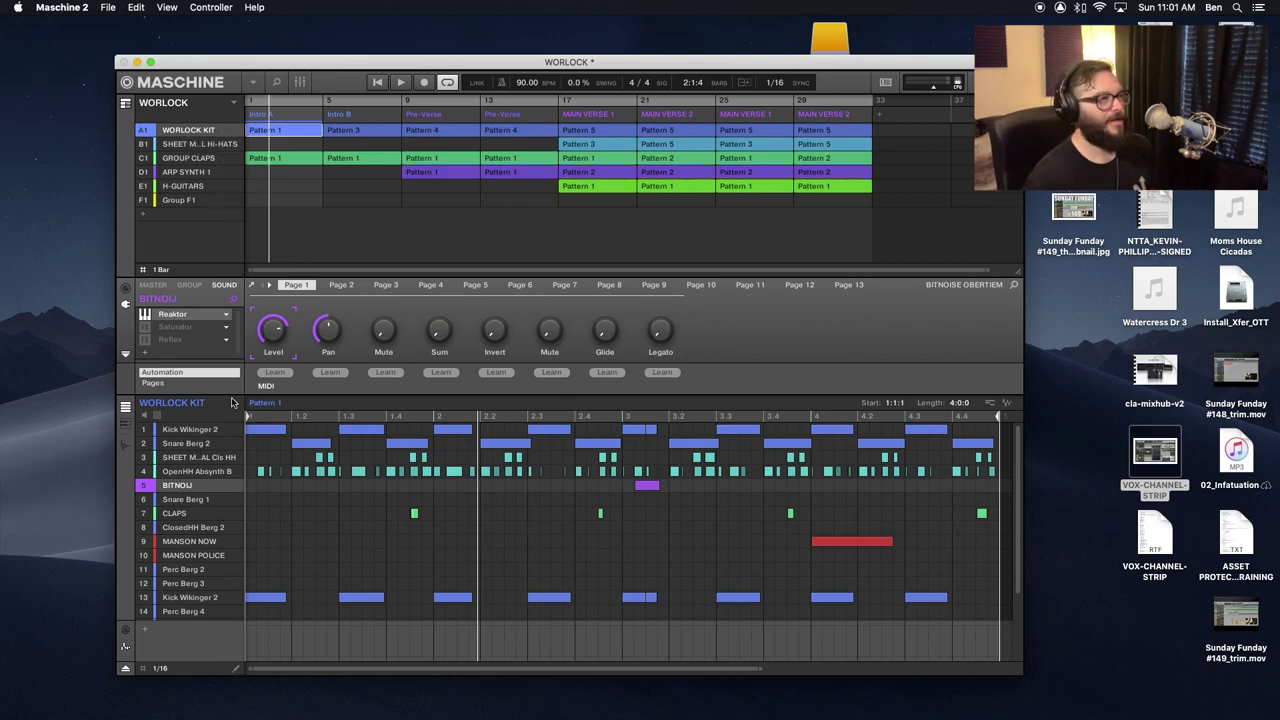
# Step: Inspect the plug-in chains of the first few kit sounds, ending on the Sampler settings of Kick Wikinger 2 in slot 1
pyautogui.click(189, 430)
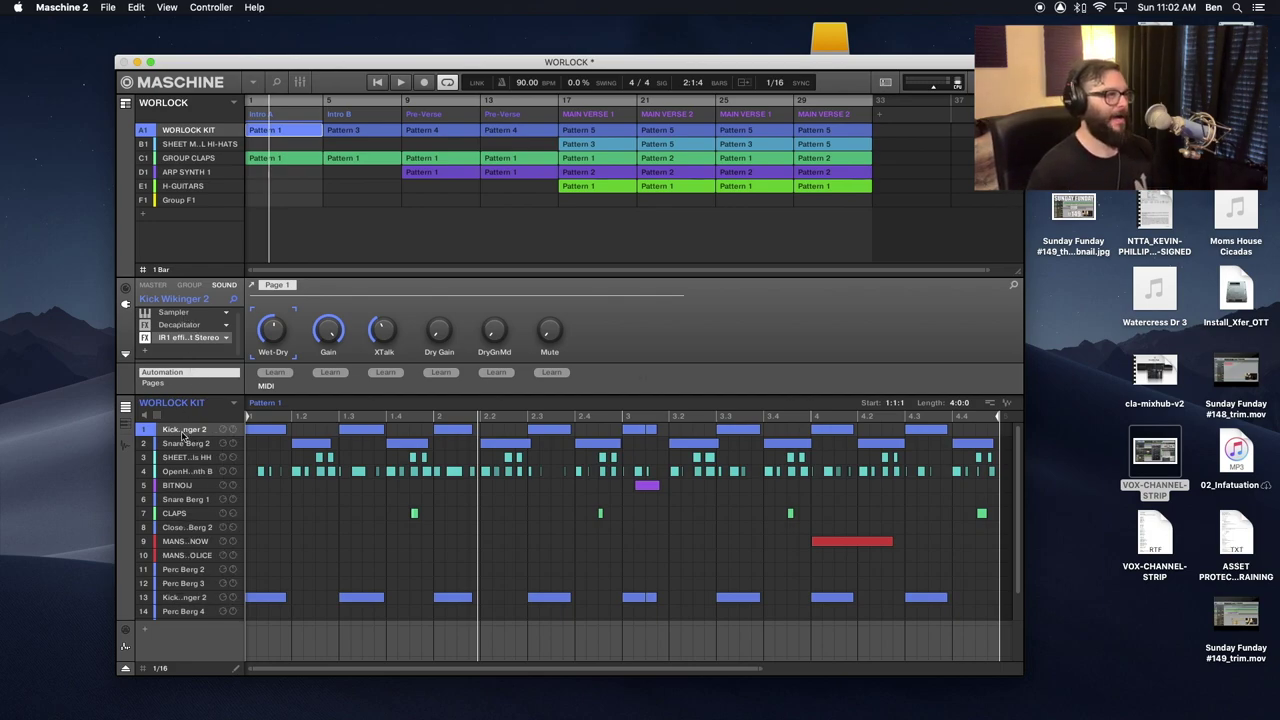
pyautogui.click(185, 446)
pyautogui.click(188, 460)
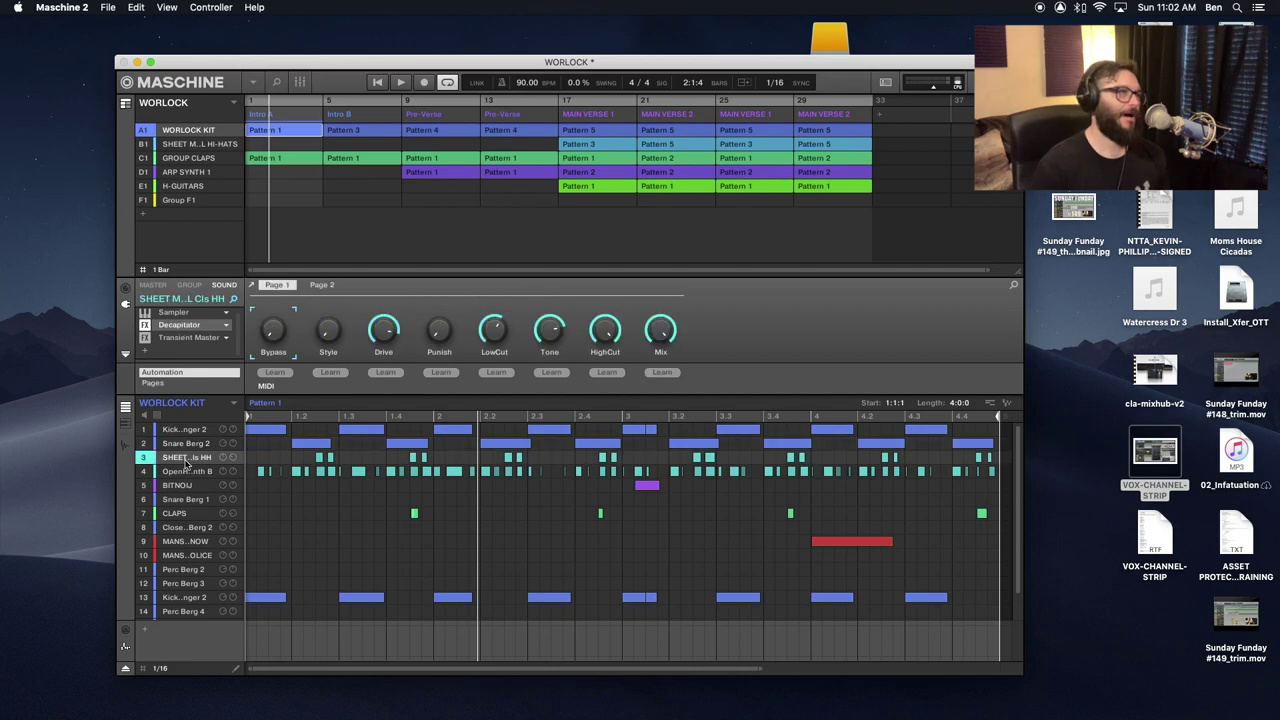
pyautogui.click(172, 481)
pyautogui.click(185, 436)
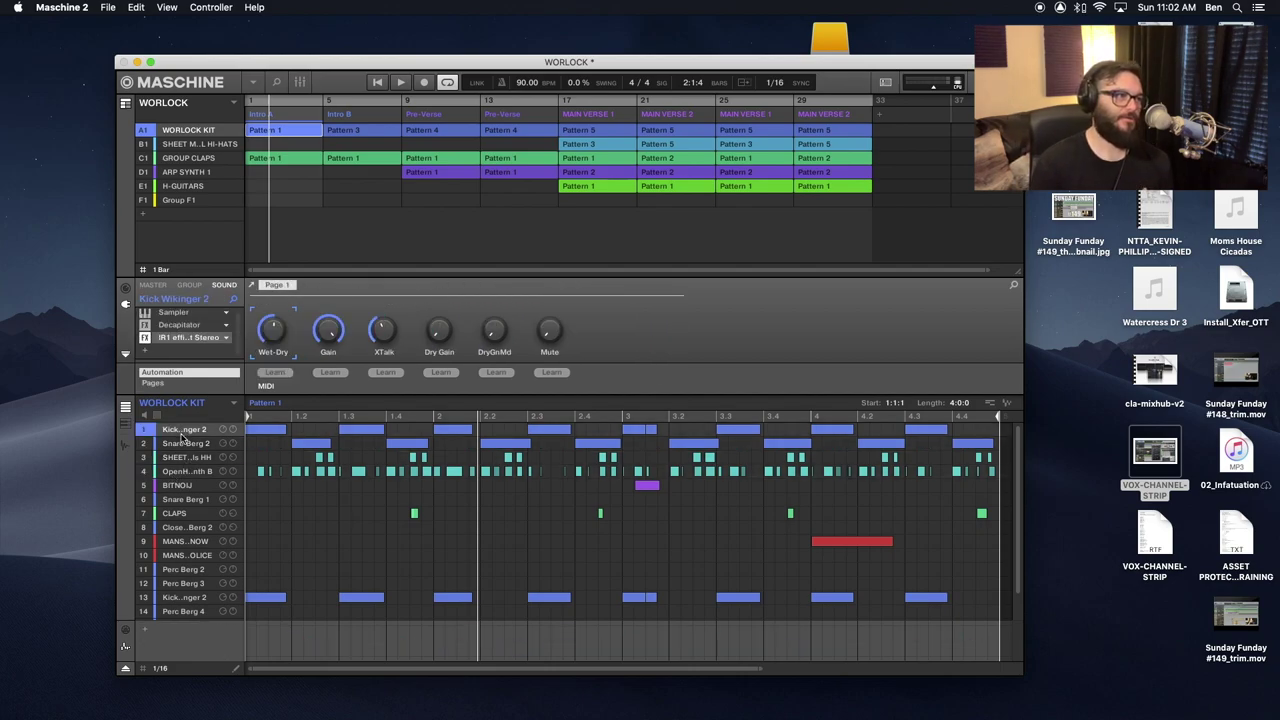
pyautogui.click(186, 314)
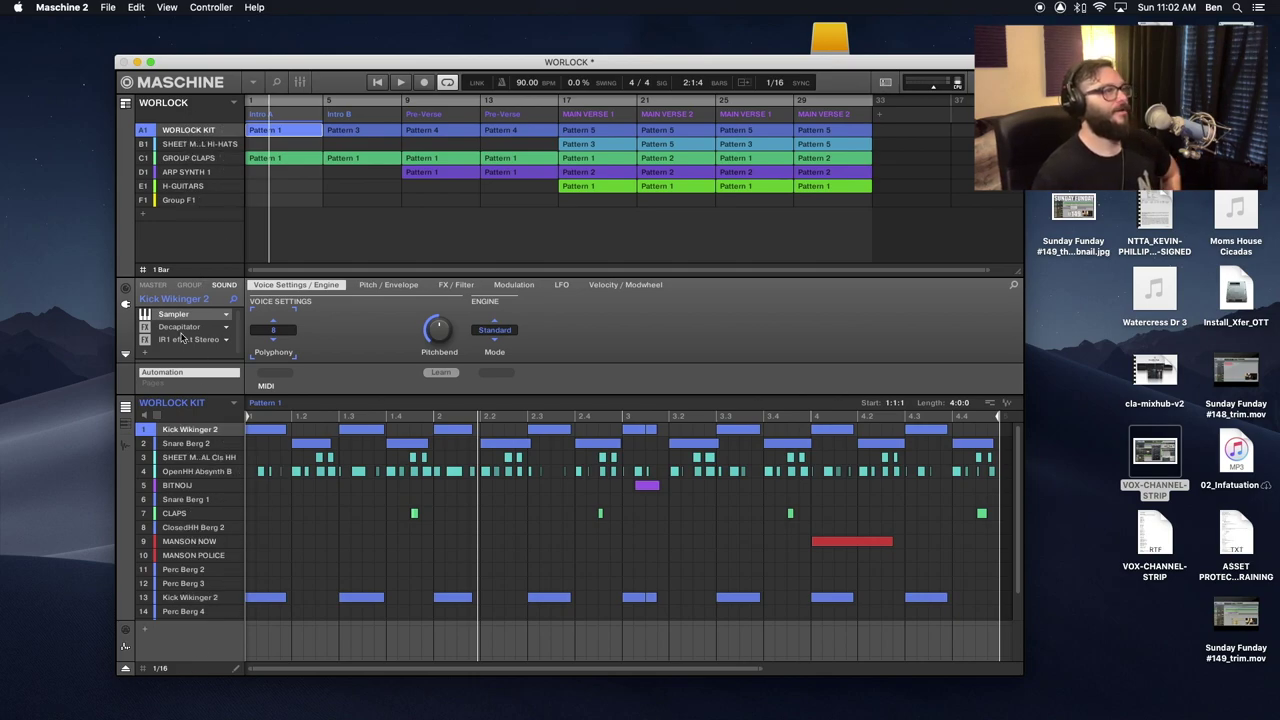
# Step: Show the library browser again and examine the plug-ins and automation of the duplicate Kick Wikinger 2 in slot 13
pyautogui.click(277, 84)
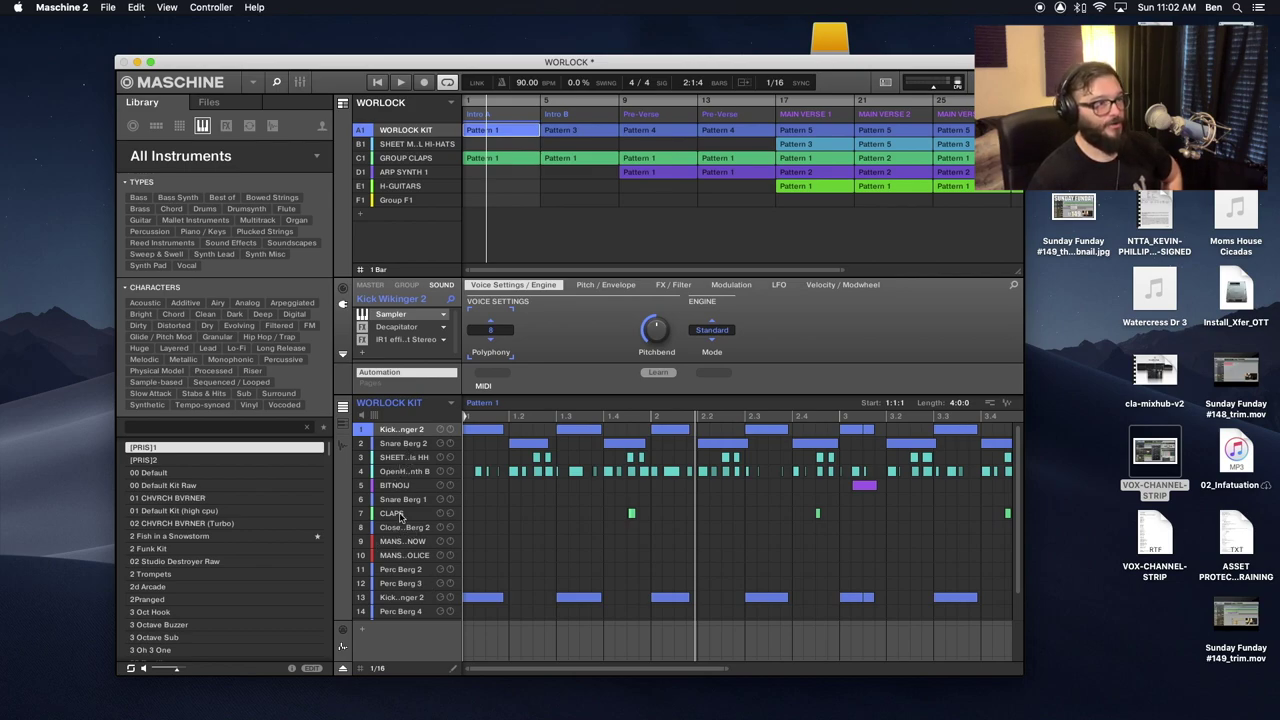
pyautogui.scroll(-1, 418, 575)
pyautogui.click(401, 570)
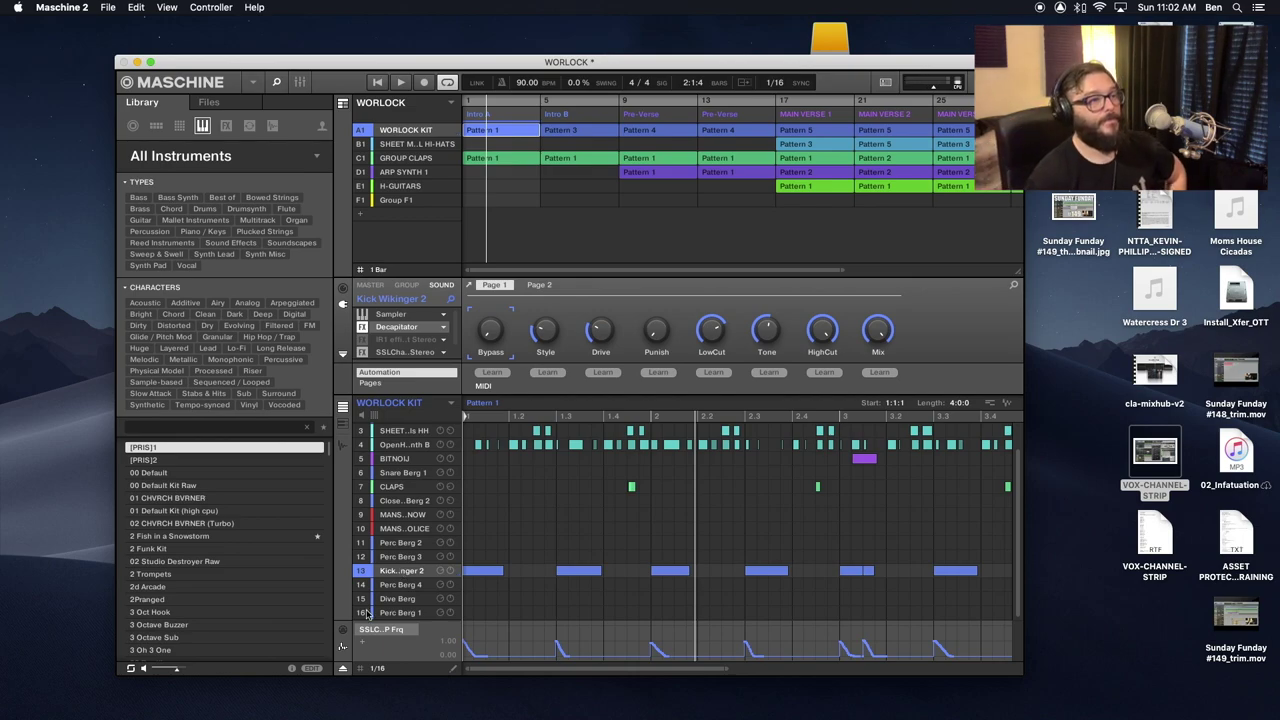
pyautogui.scroll(2, 469, 542)
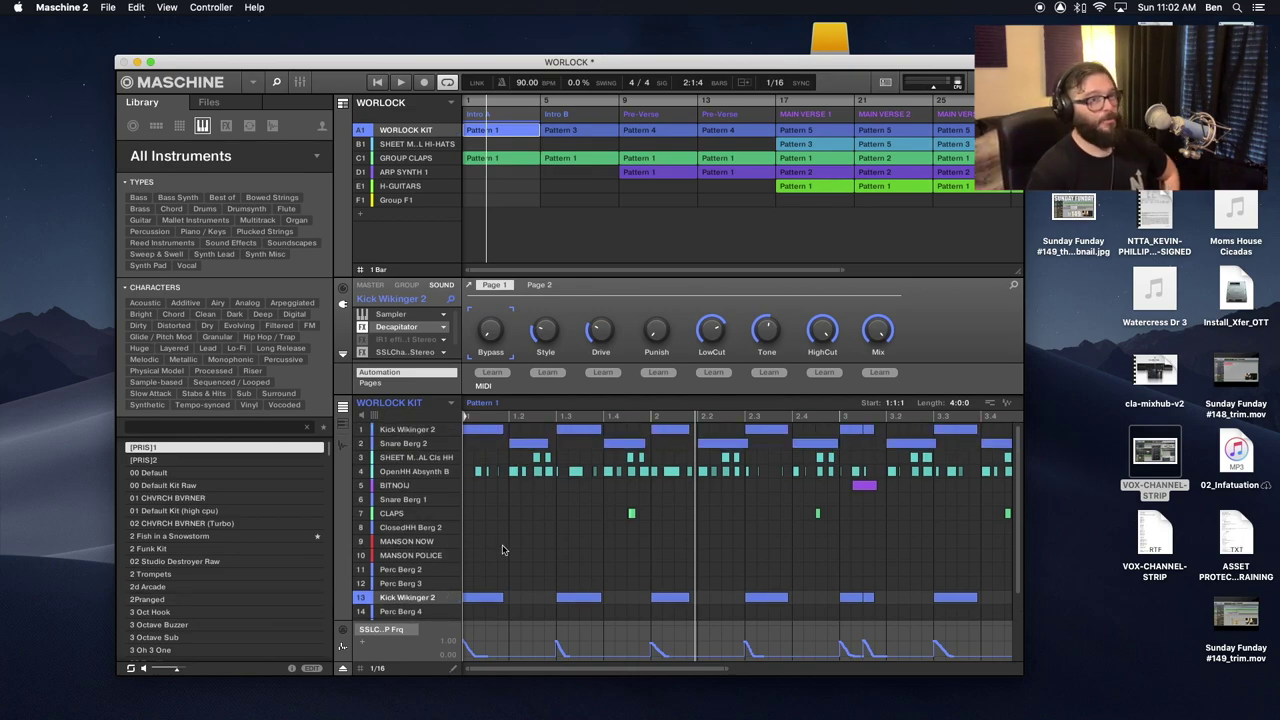
pyautogui.hscroll(1, 503, 549)
pyautogui.scroll(-1, 503, 549)
pyautogui.scroll(1, 503, 549)
pyautogui.scroll(-1, 503, 549)
pyautogui.scroll(1, 503, 549)
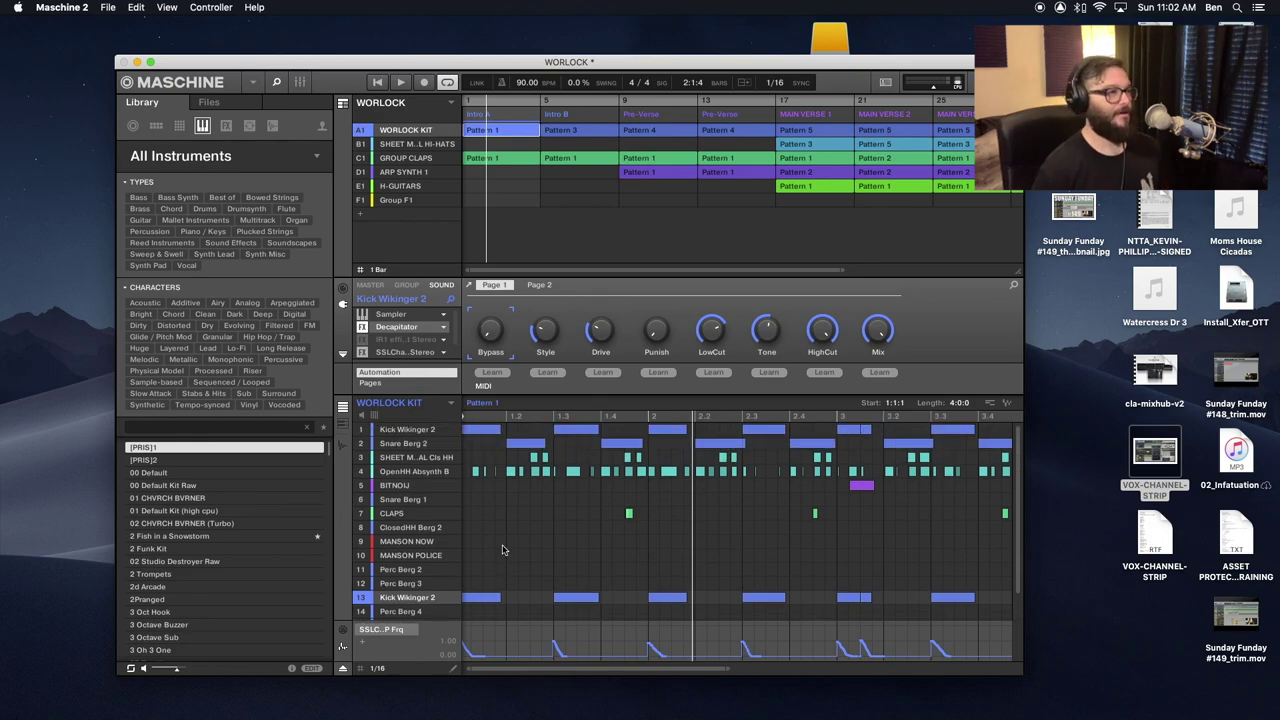
# Step: Audition the kick and Snare Berg 2, and view the plug-in chains of the closed and open hi-hat sounds
pyautogui.press('z')
pyautogui.press('s')
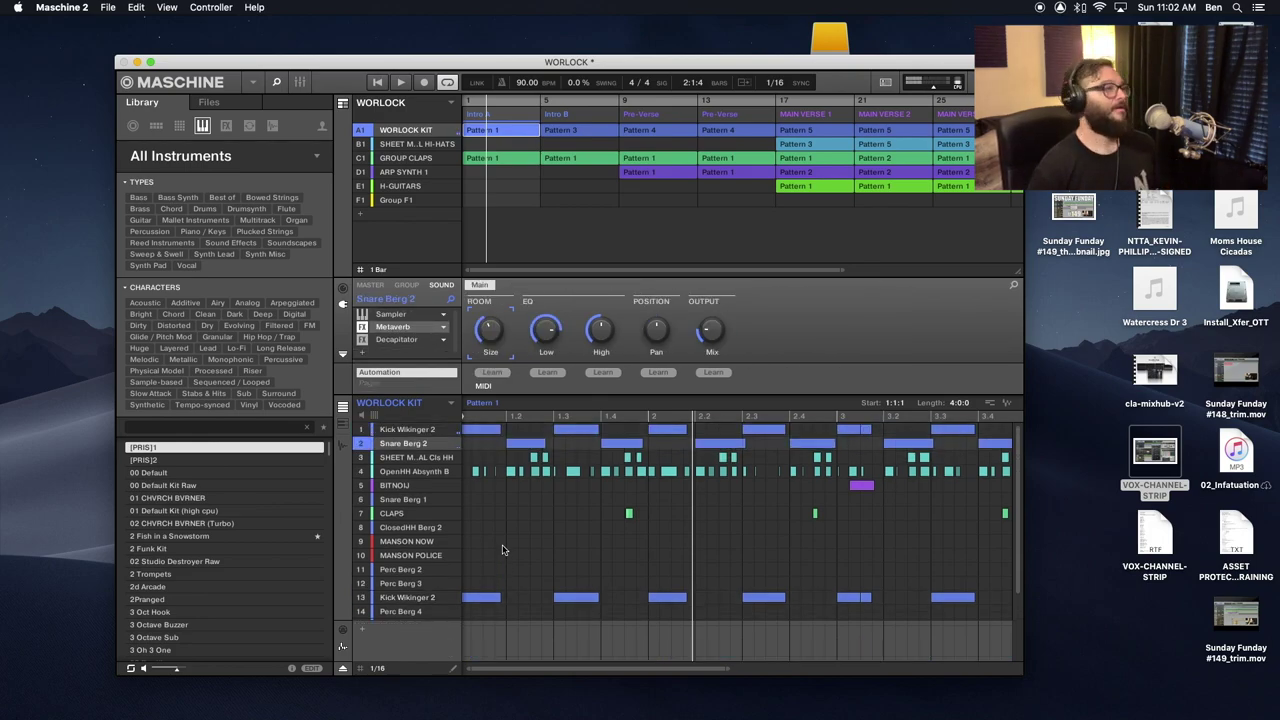
pyautogui.moveTo(395, 445)
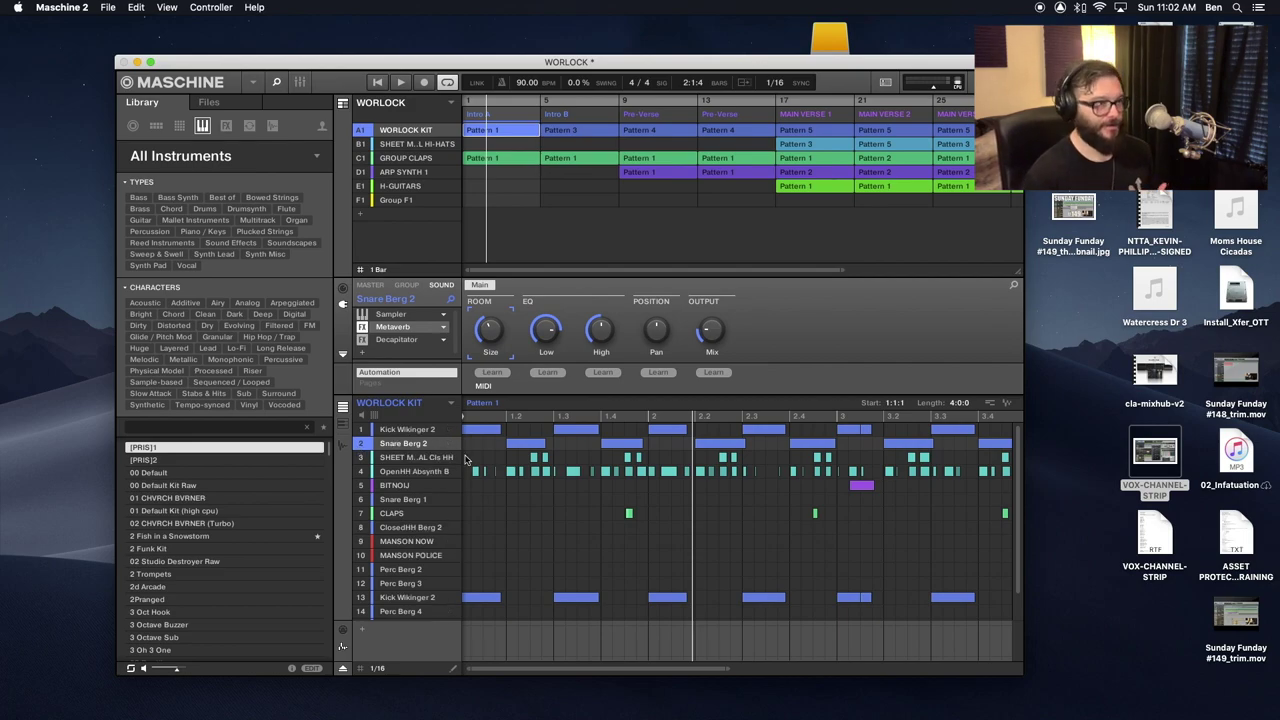
pyautogui.click(414, 459)
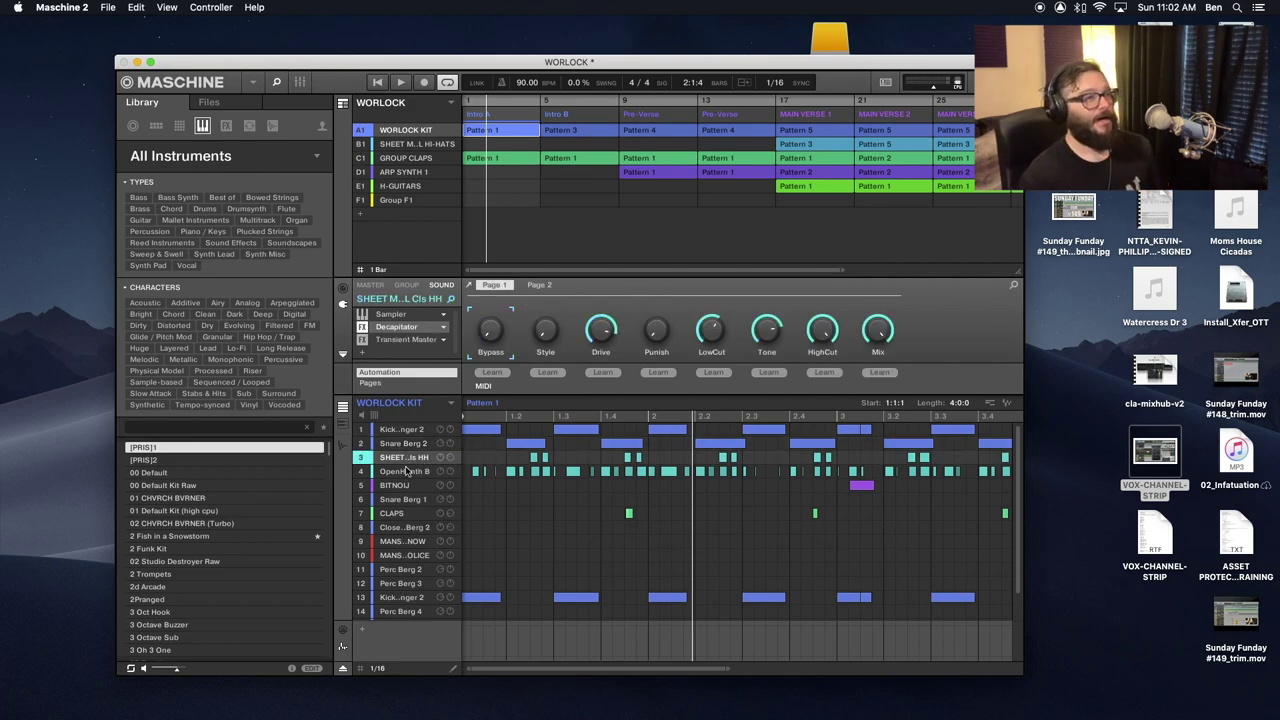
pyautogui.click(404, 472)
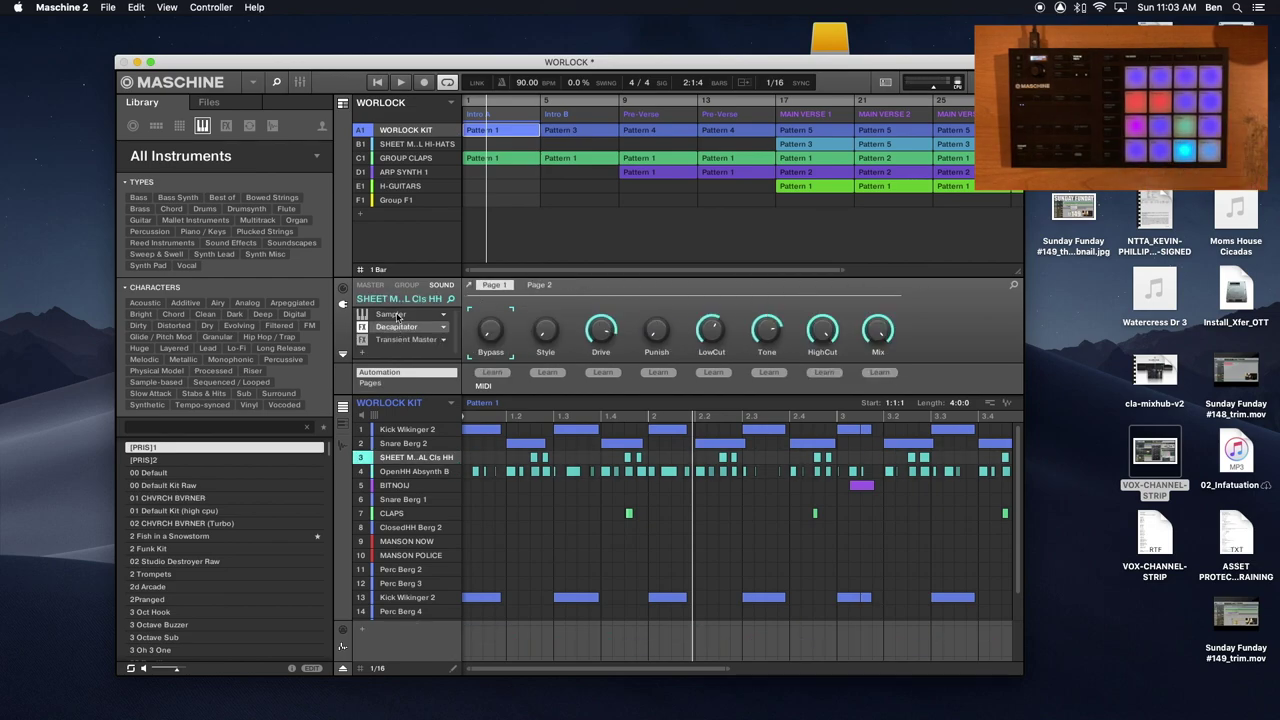
# Step: Compare the Sampler and Decapitator parameters of the closed hi-hat in slot 3
pyautogui.click(396, 317)
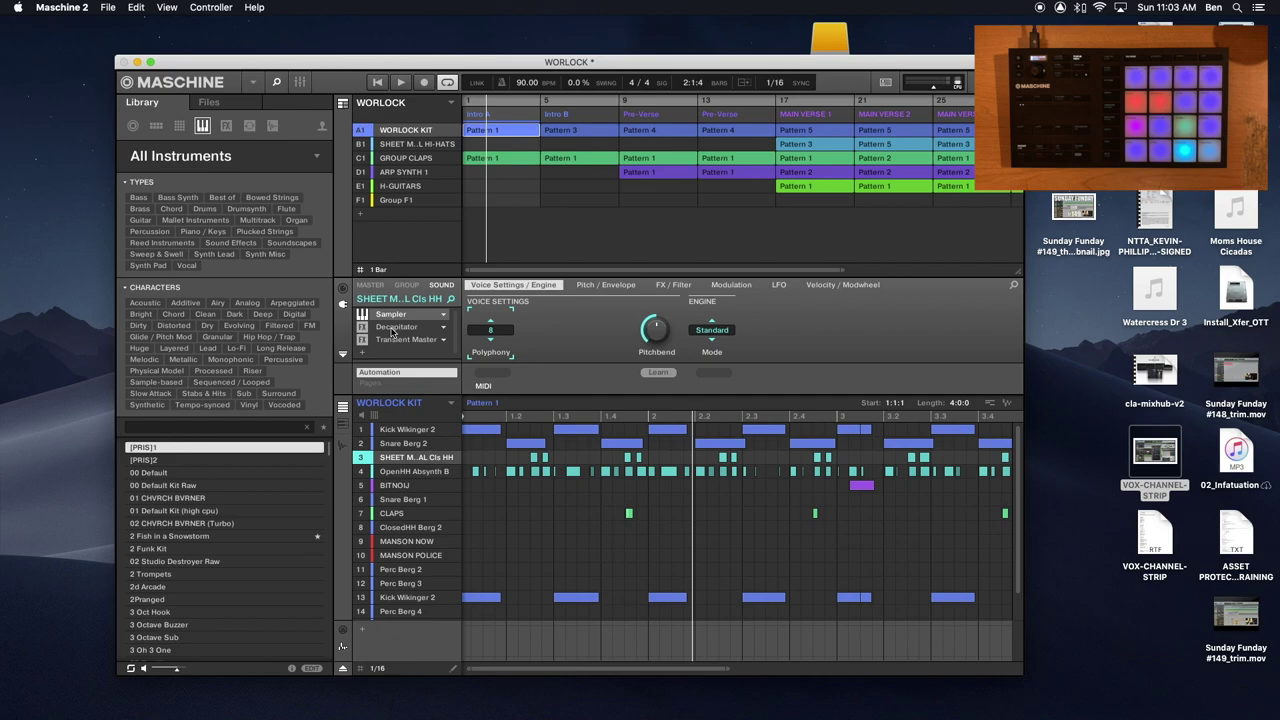
pyautogui.click(393, 328)
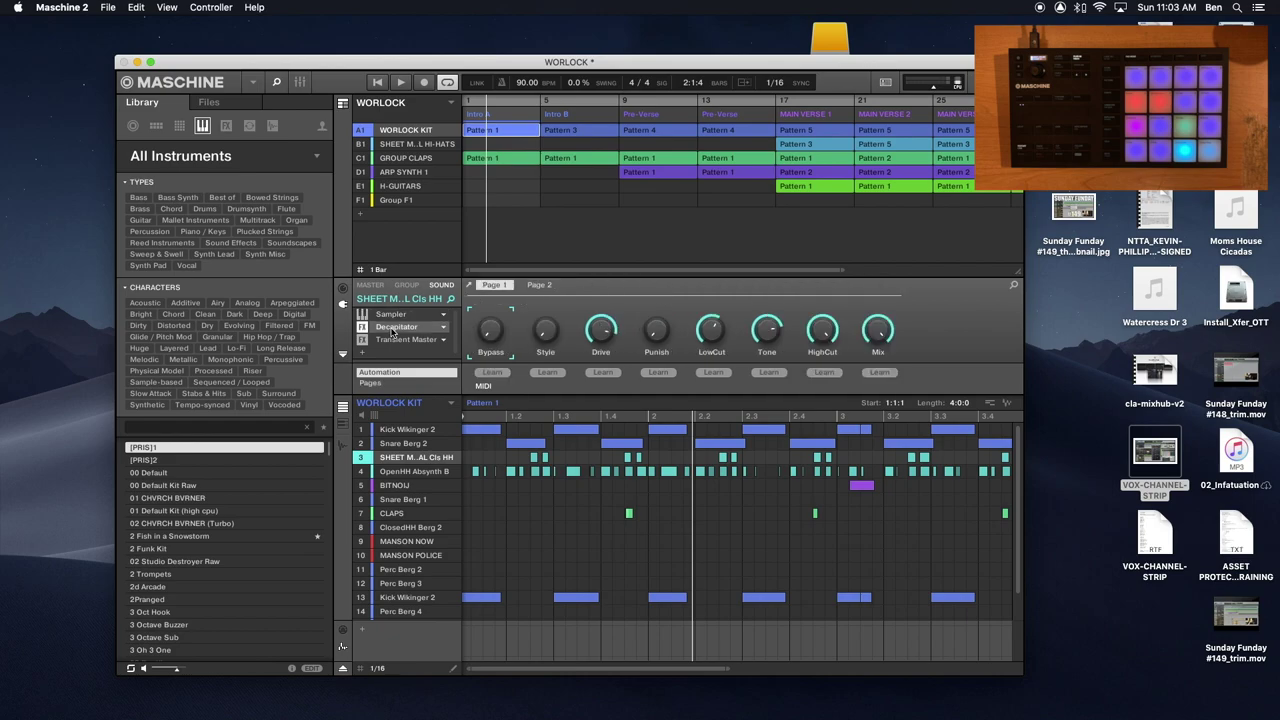
pyautogui.click(392, 315)
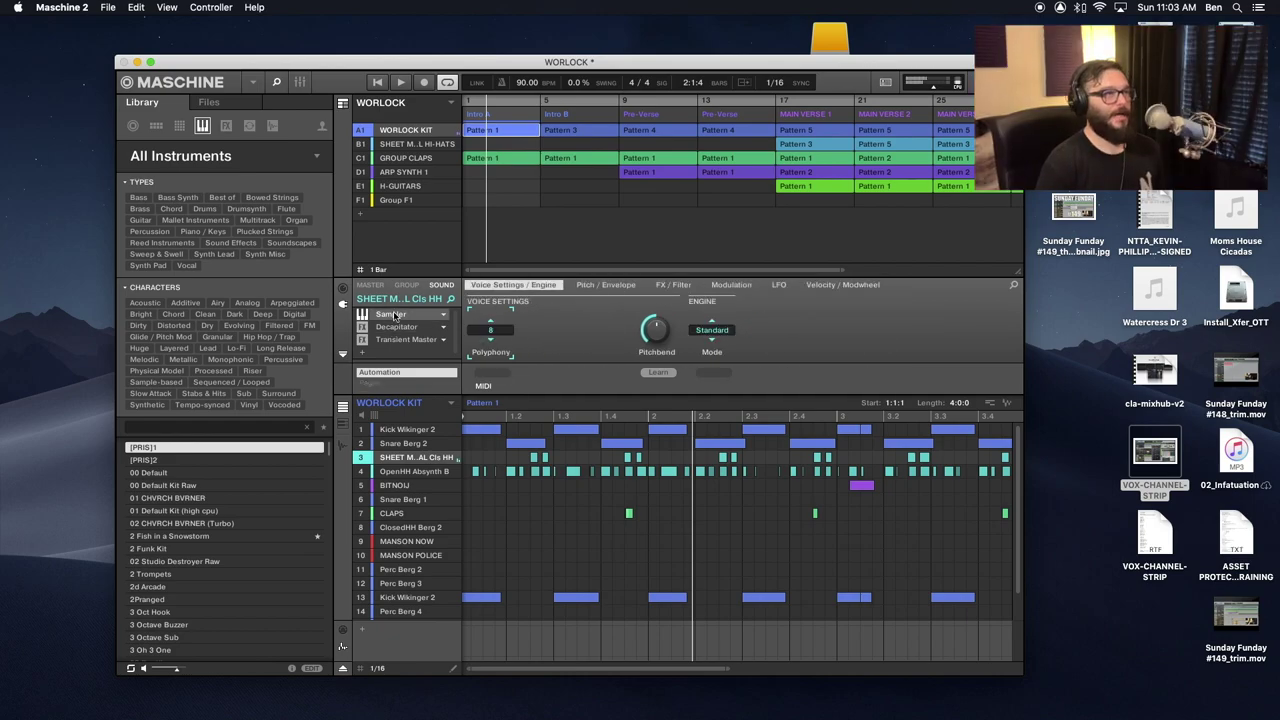
pyautogui.click(396, 328)
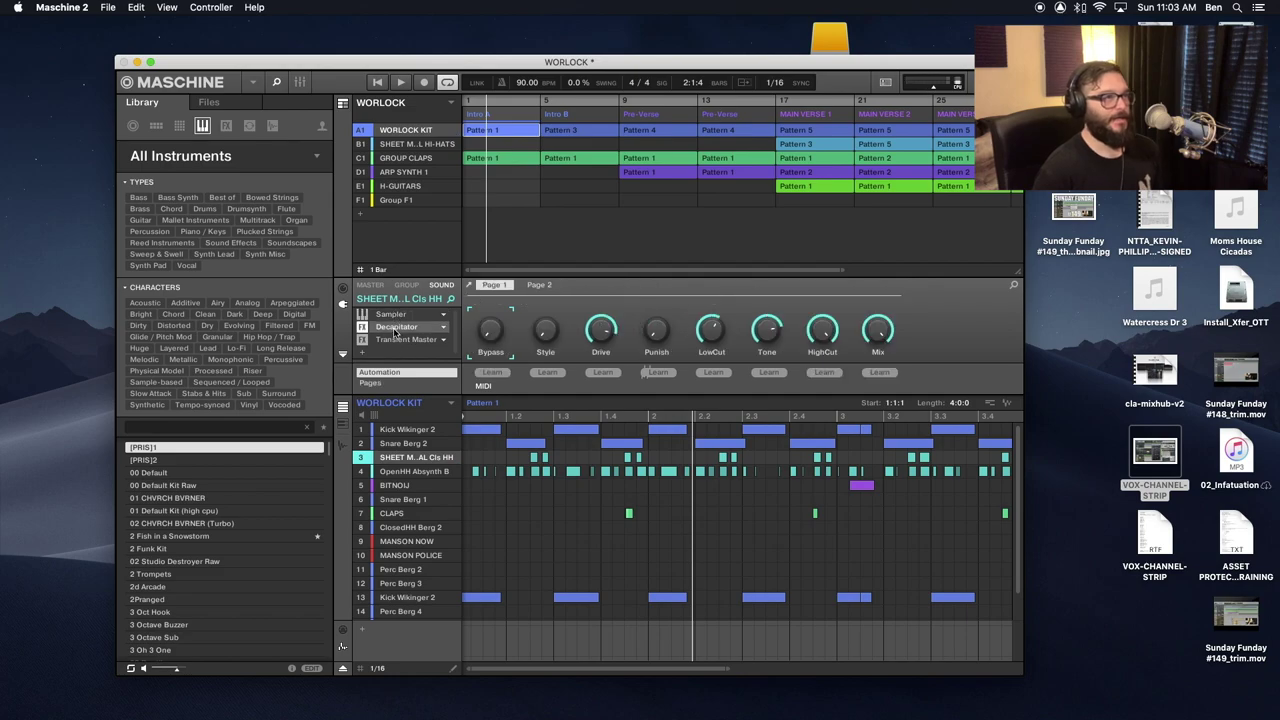
# Step: View the hi-hat's Decapitator in its own window, close it, and show the Transient Master parameters
pyautogui.click(468, 286)
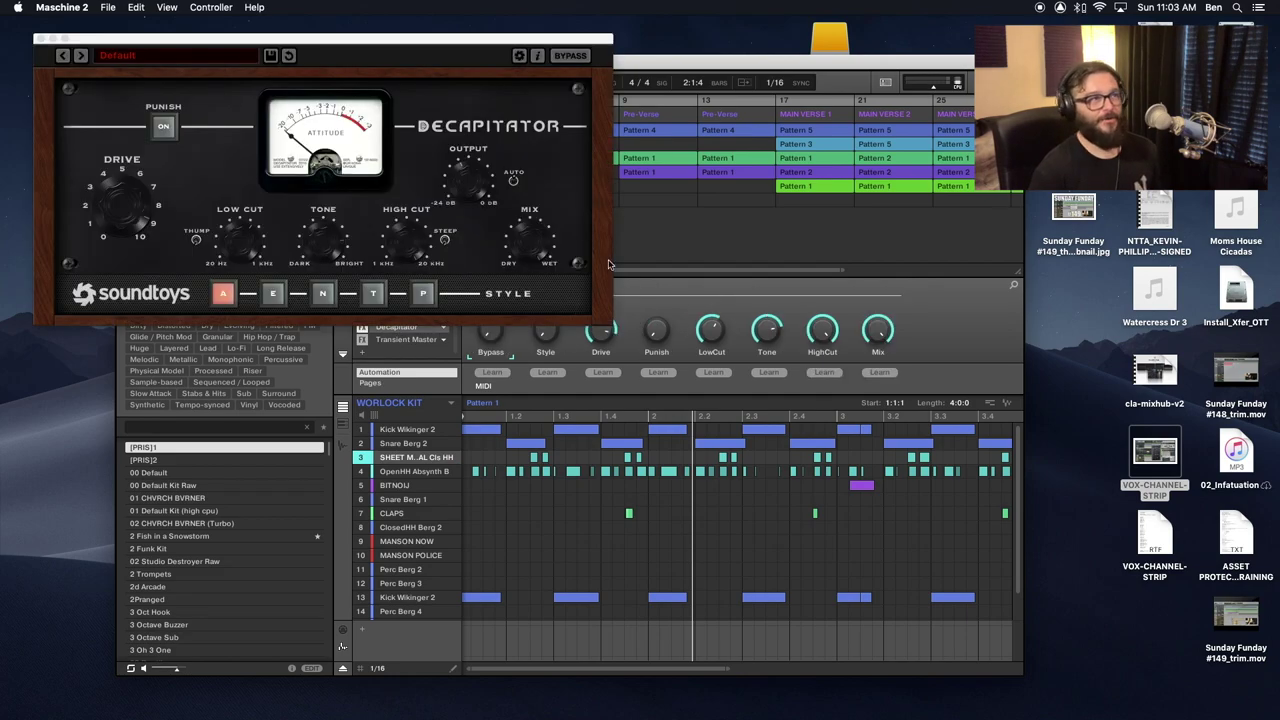
pyautogui.moveTo(189, 43); pyautogui.dragTo(501, 343)
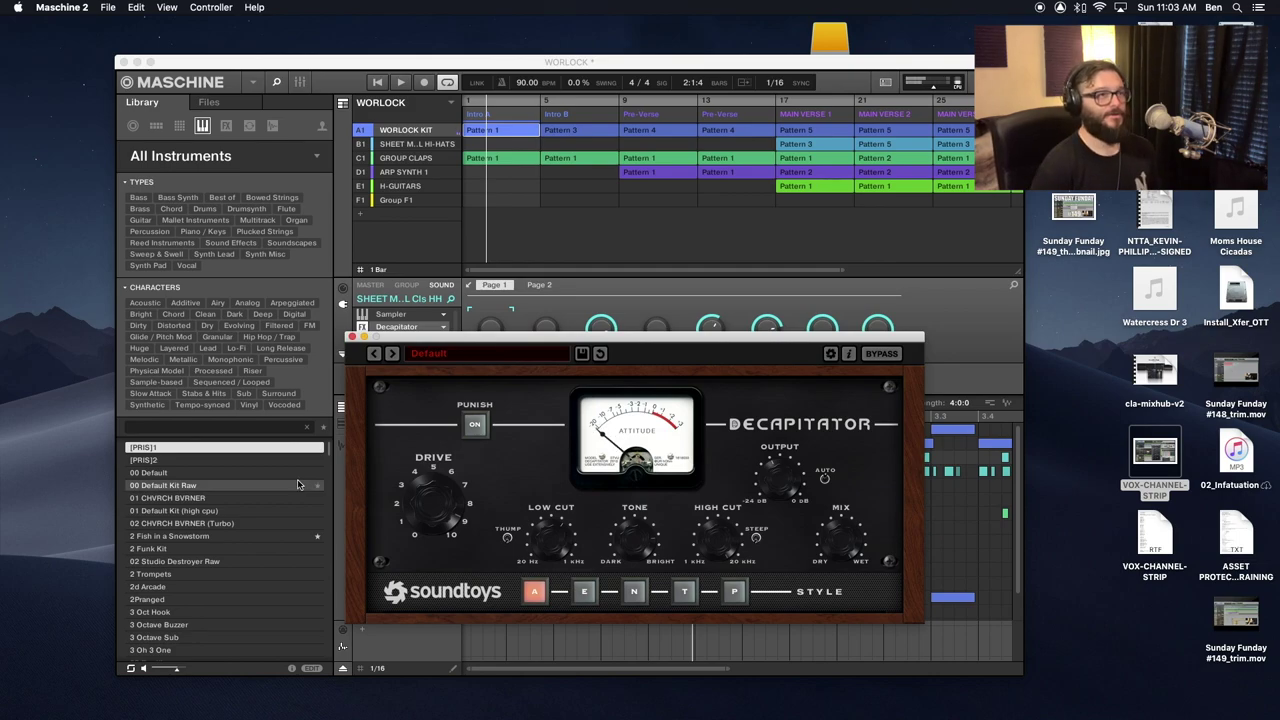
pyautogui.click(351, 338)
pyautogui.click(404, 339)
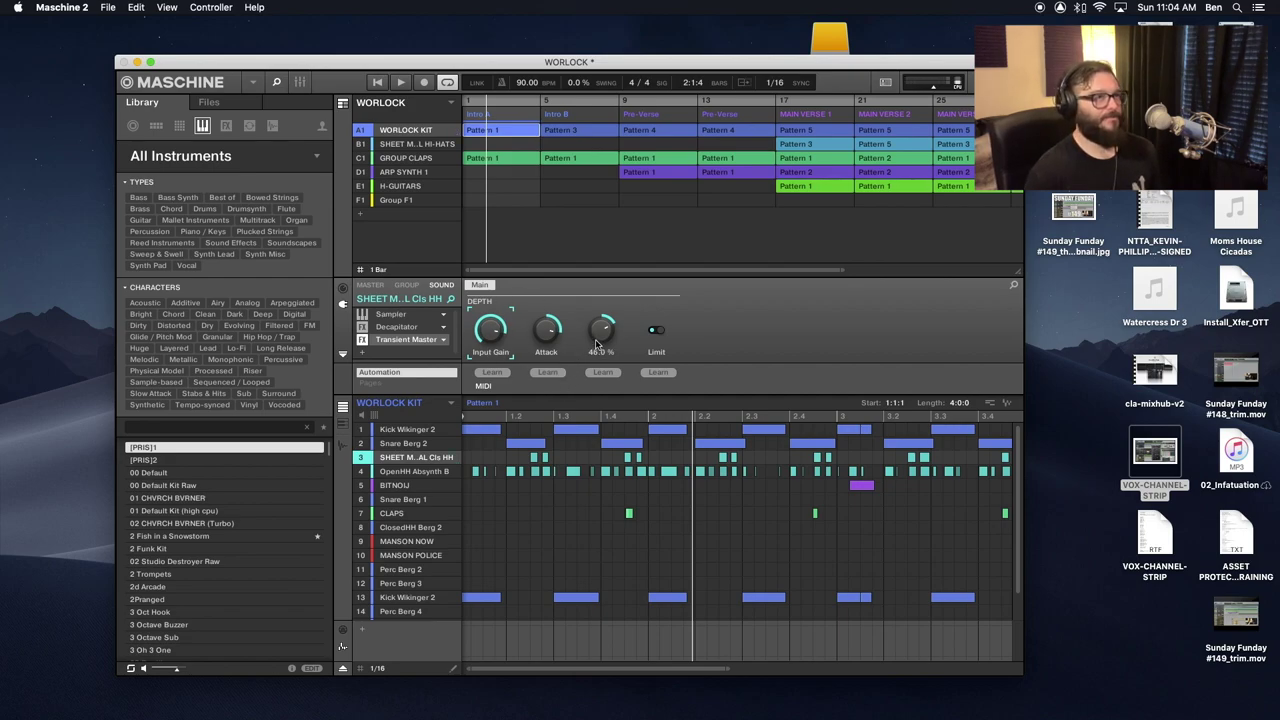
# Step: Show the group-level plug-ins of WORLOCK KIT and view the Limiter and Perform FX settings
pyautogui.click(405, 285)
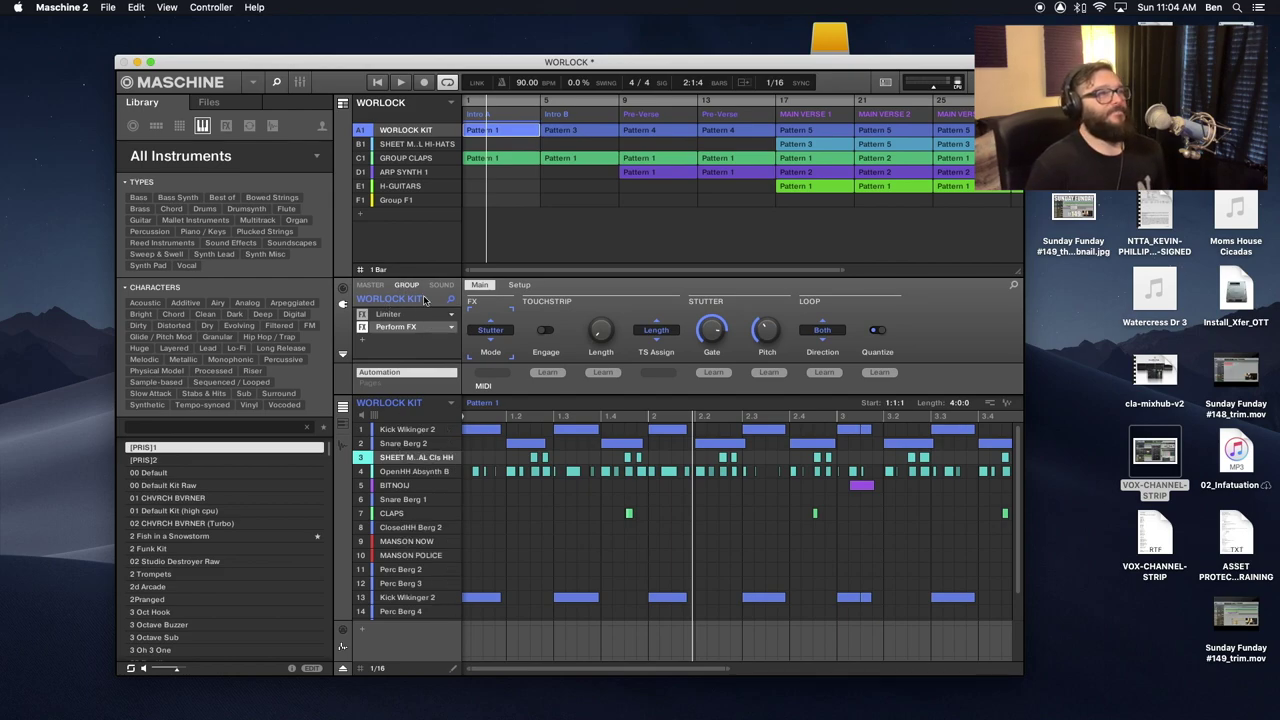
pyautogui.click(397, 316)
pyautogui.click(397, 328)
pyautogui.click(402, 316)
pyautogui.click(401, 328)
# Step: Compare the sound-level and group-level plug-in chains, ending on the Kick Wikinger 2 sound in slot 1
pyautogui.click(446, 286)
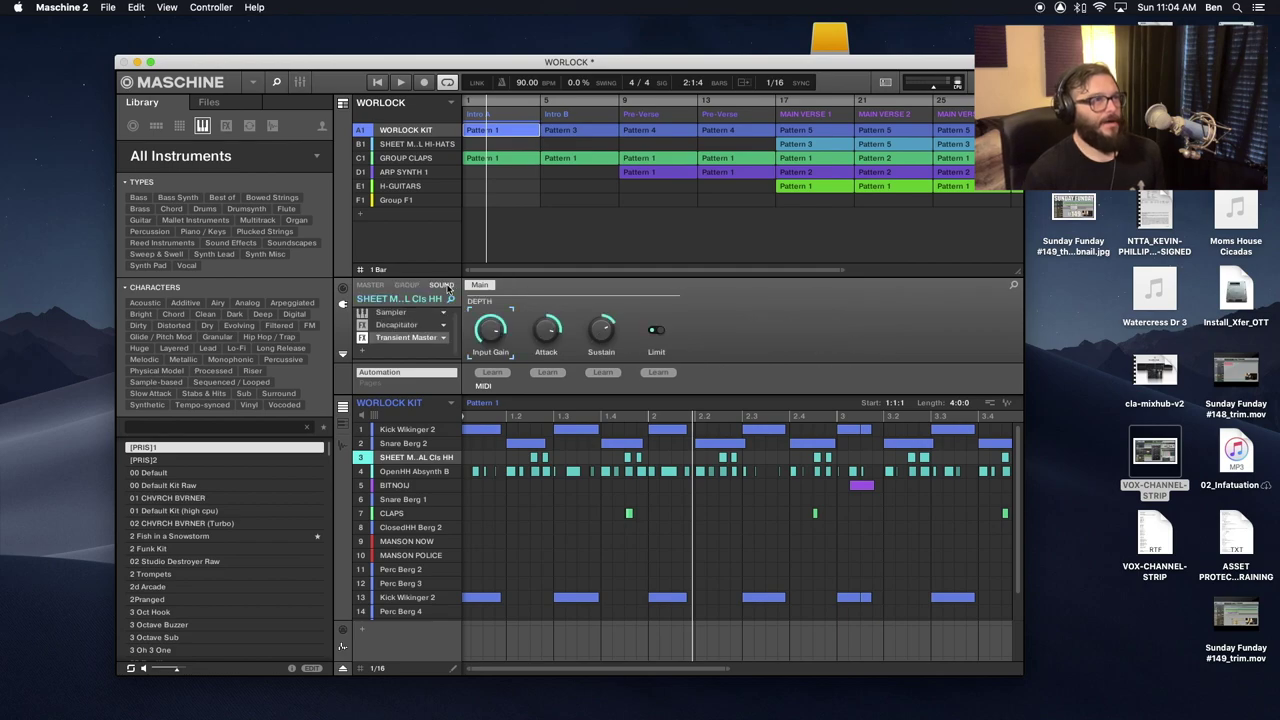
pyautogui.click(414, 287)
pyautogui.click(446, 286)
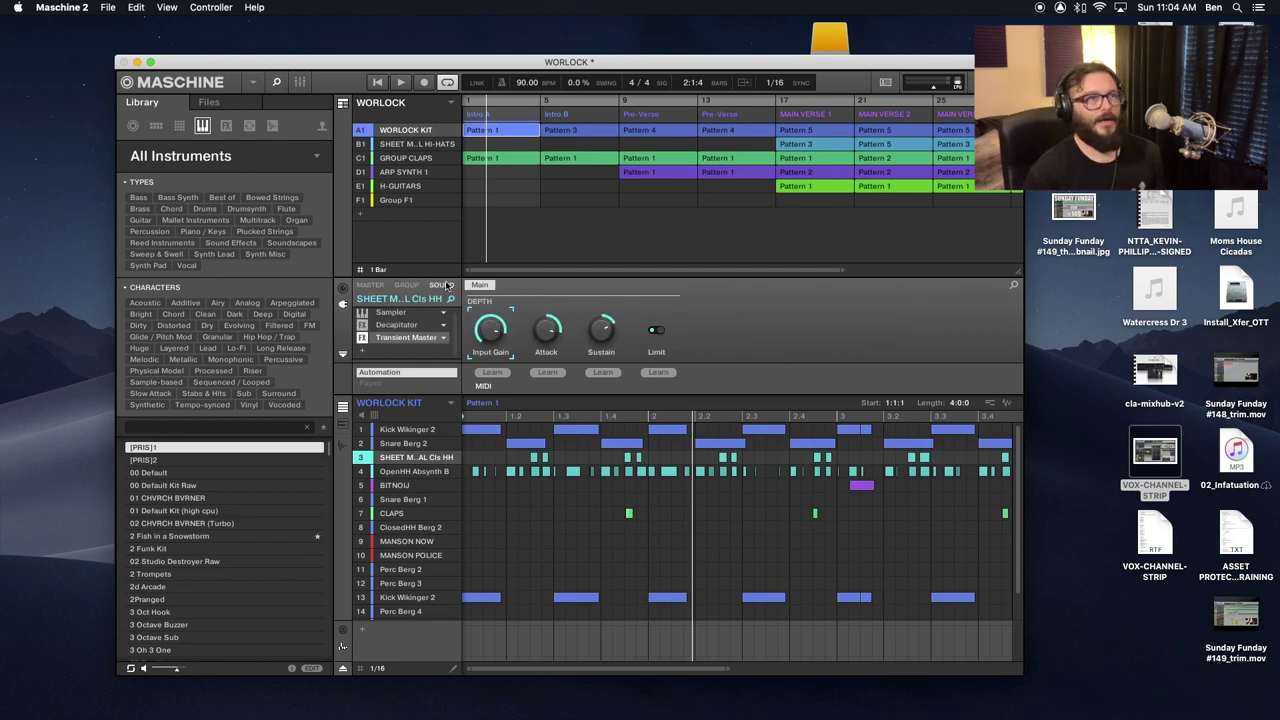
pyautogui.click(403, 287)
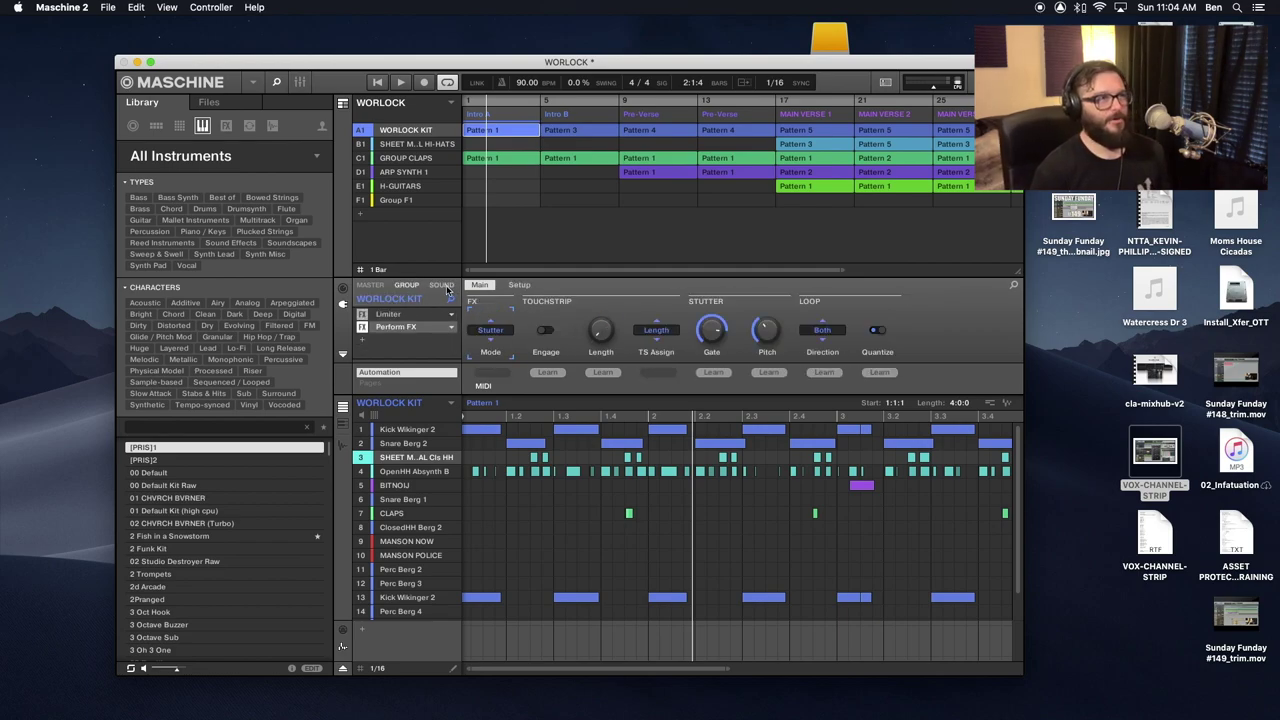
pyautogui.click(441, 286)
pyautogui.click(412, 430)
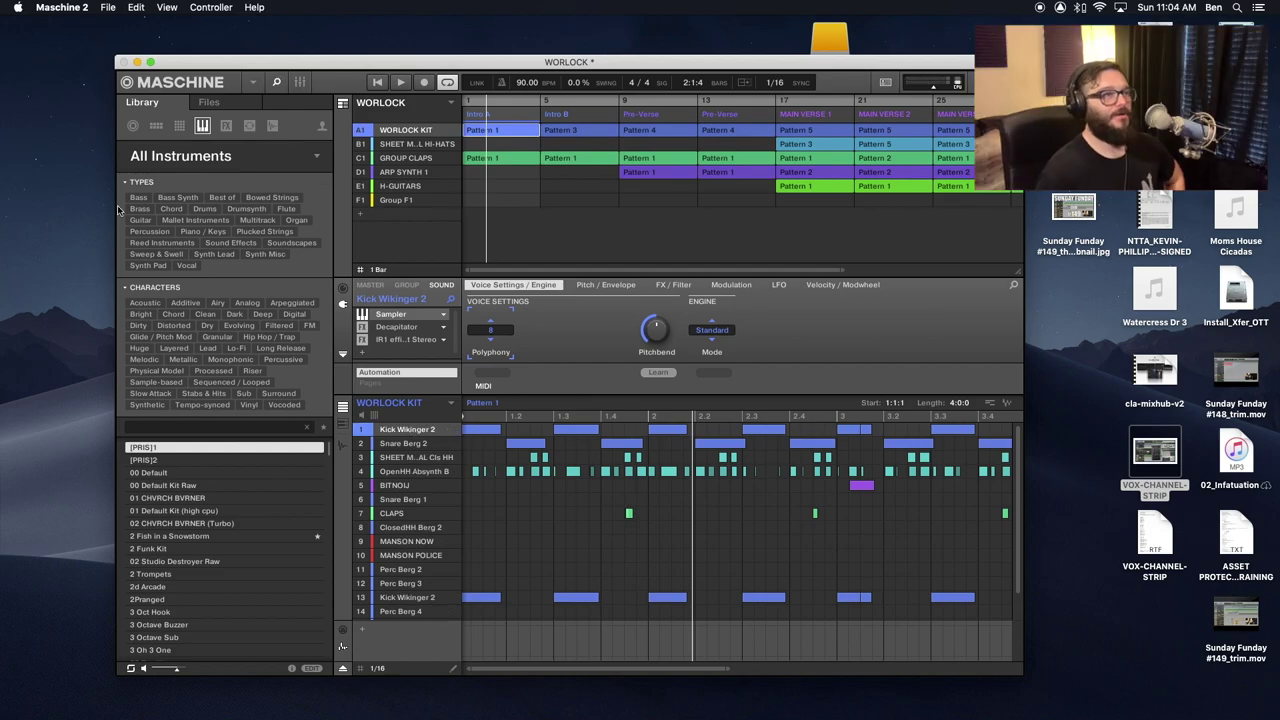
# Step: Switch the library from instruments to groups and search for "Perc Berg"
pyautogui.scroll(-6, 172, 575)
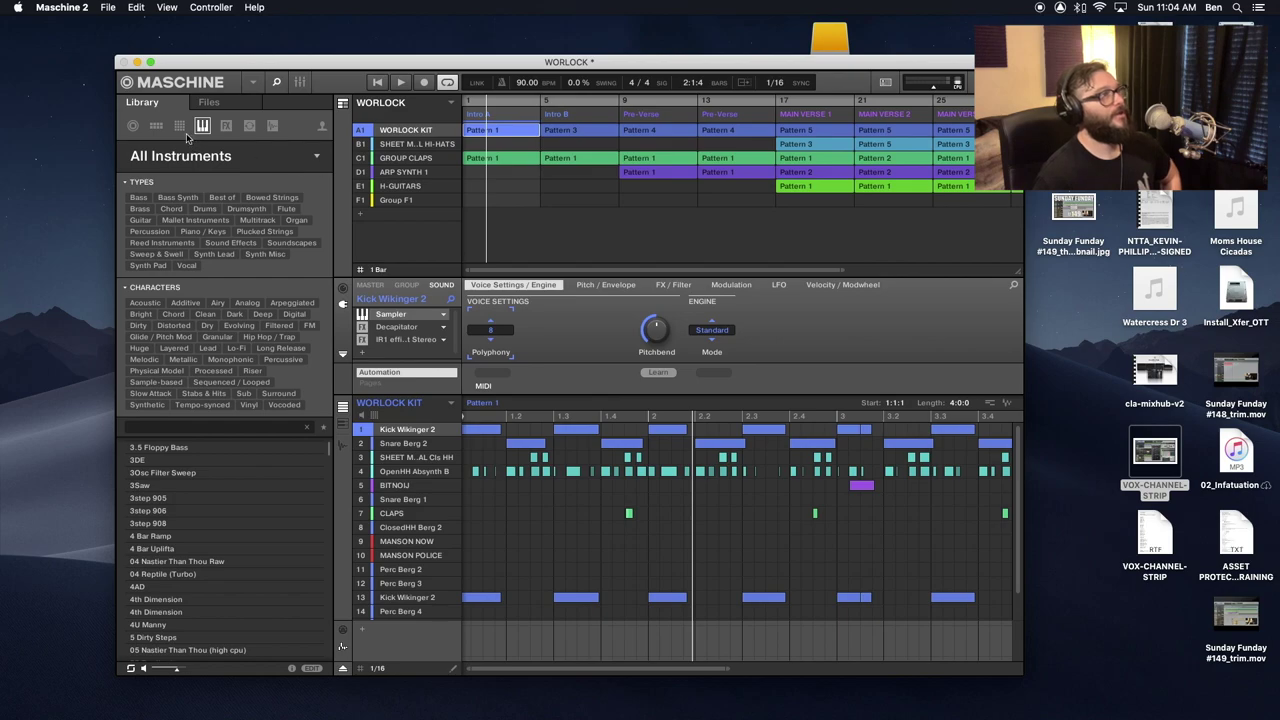
pyautogui.click(156, 125)
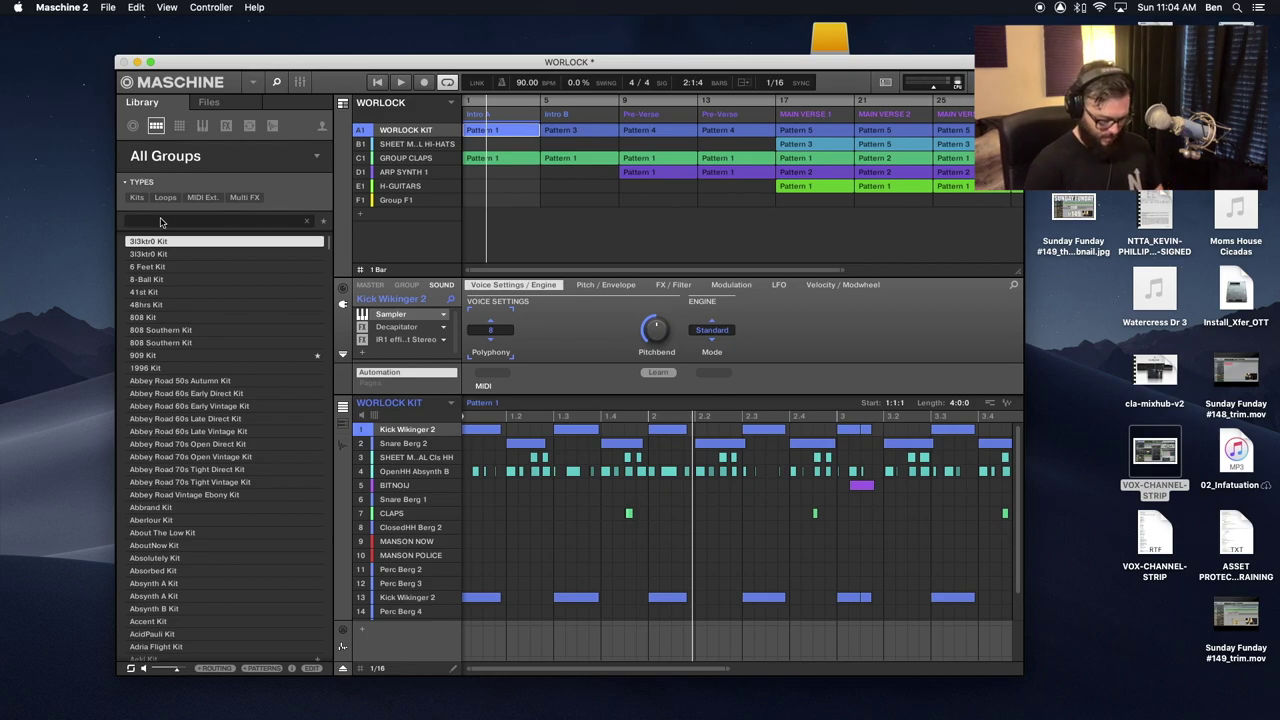
pyautogui.write('Perc')
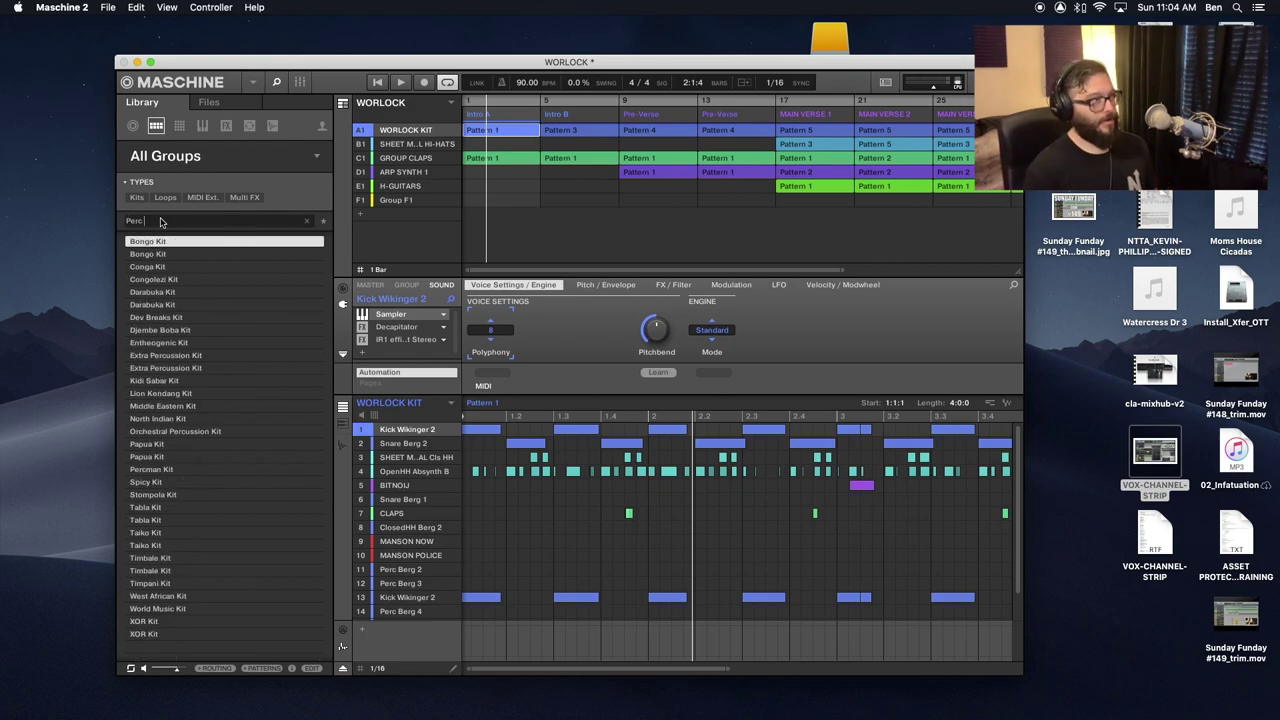
pyautogui.write(' Berg')
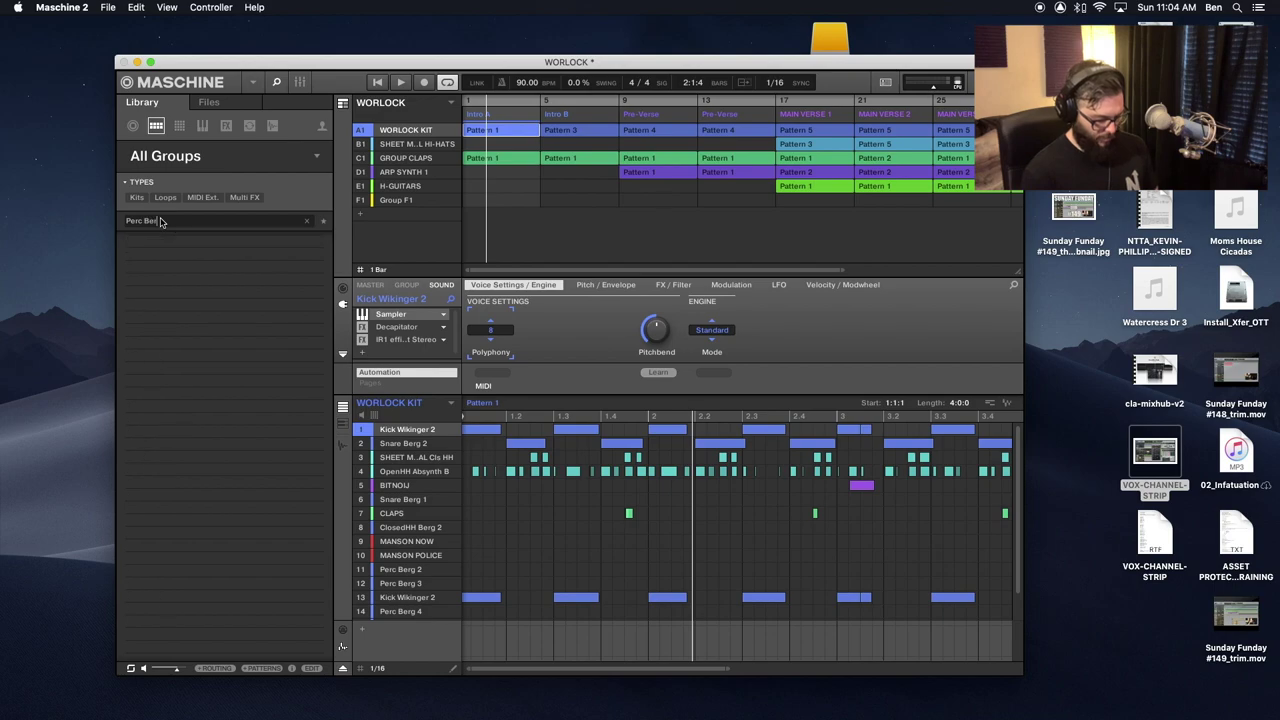
# Step: Search the library's groups for "Berg" and load Bergbau Kit into a new group G1
pyautogui.click(307, 221)
pyautogui.write('Berg')
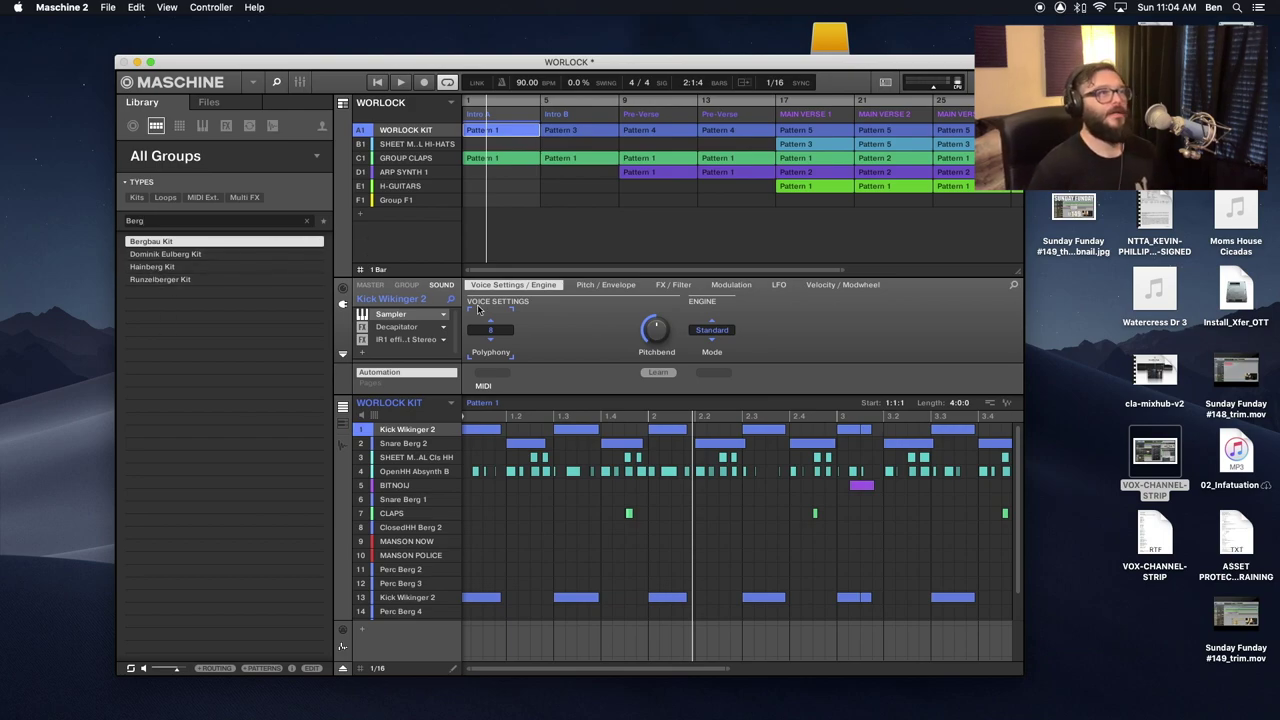
pyautogui.click(359, 217)
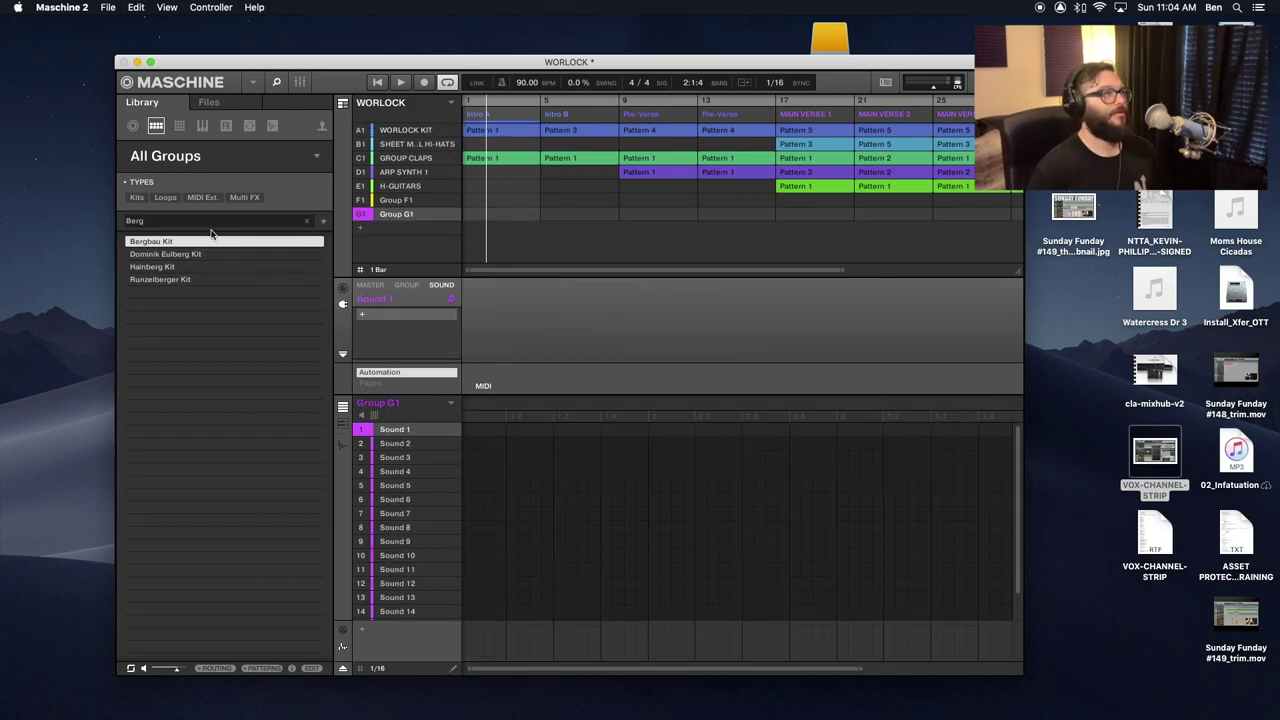
pyautogui.doubleClick(153, 244)
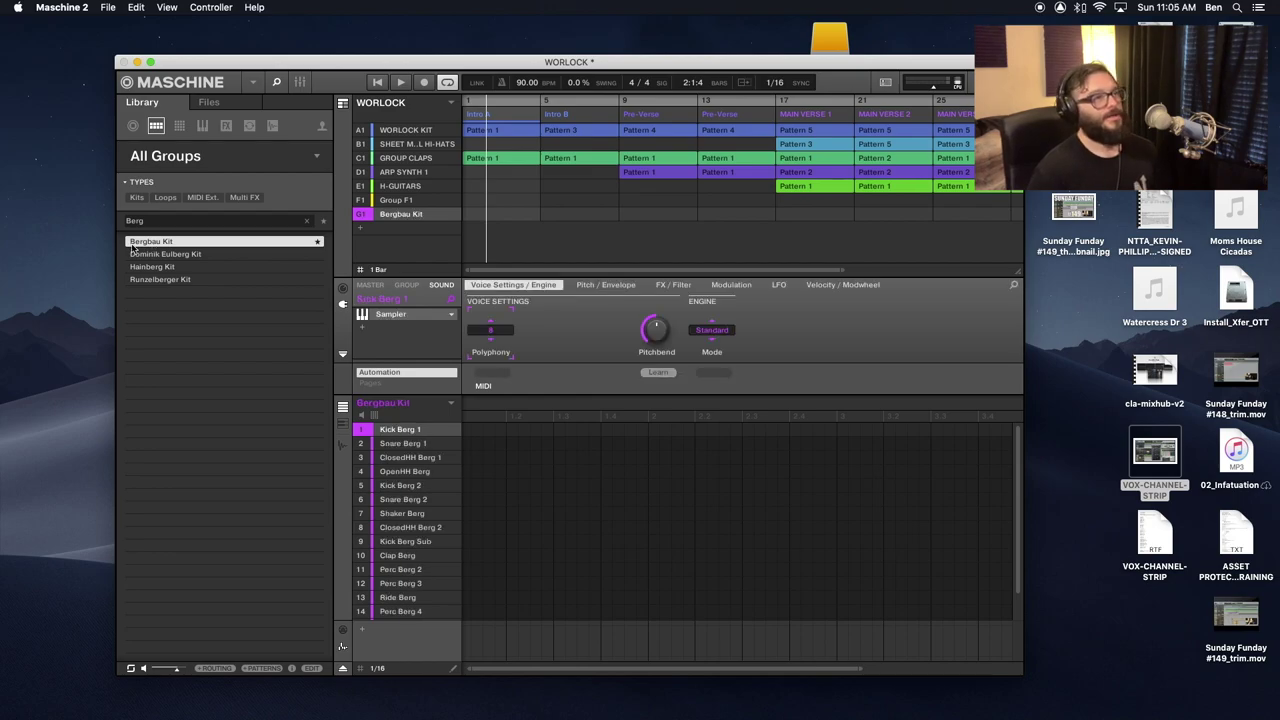
# Step: Audition Bergbau Kit sounds: Snare Berg 1, Kick Berg 2, Clap Berg, Perc Berg 4 and Kick Berg 1
pyautogui.click(399, 445)
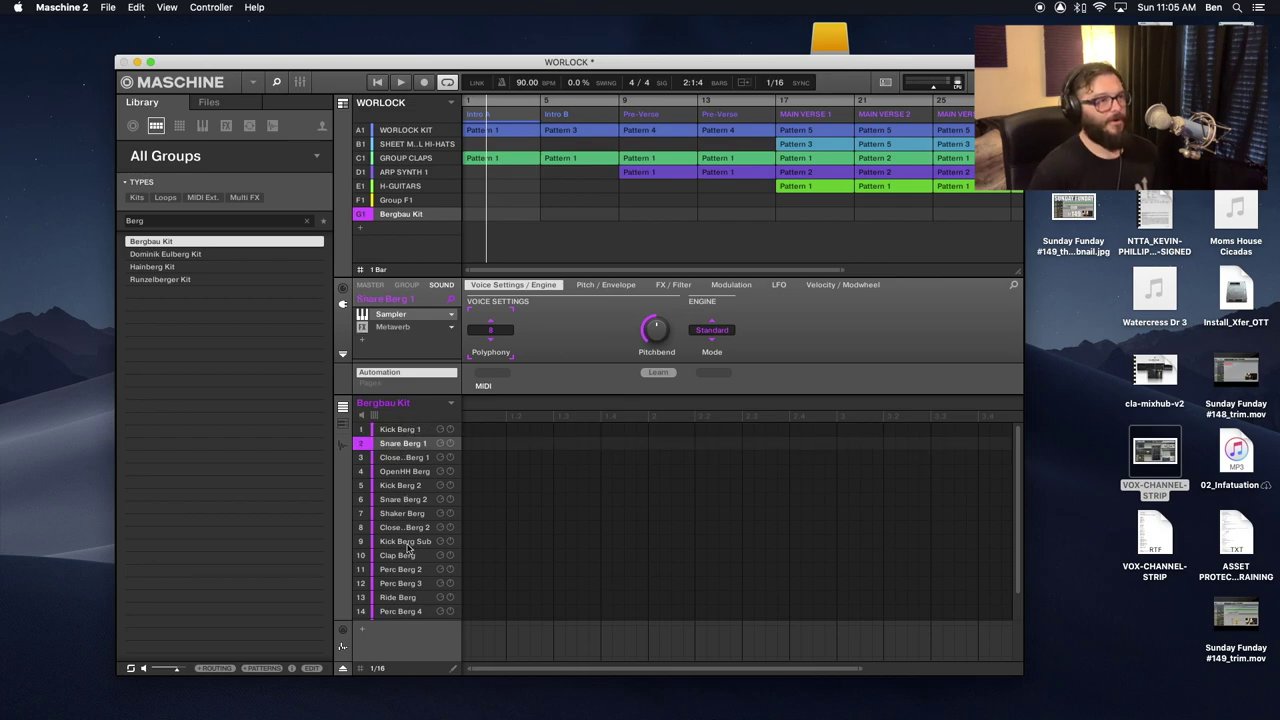
pyautogui.click(410, 487)
pyautogui.click(397, 558)
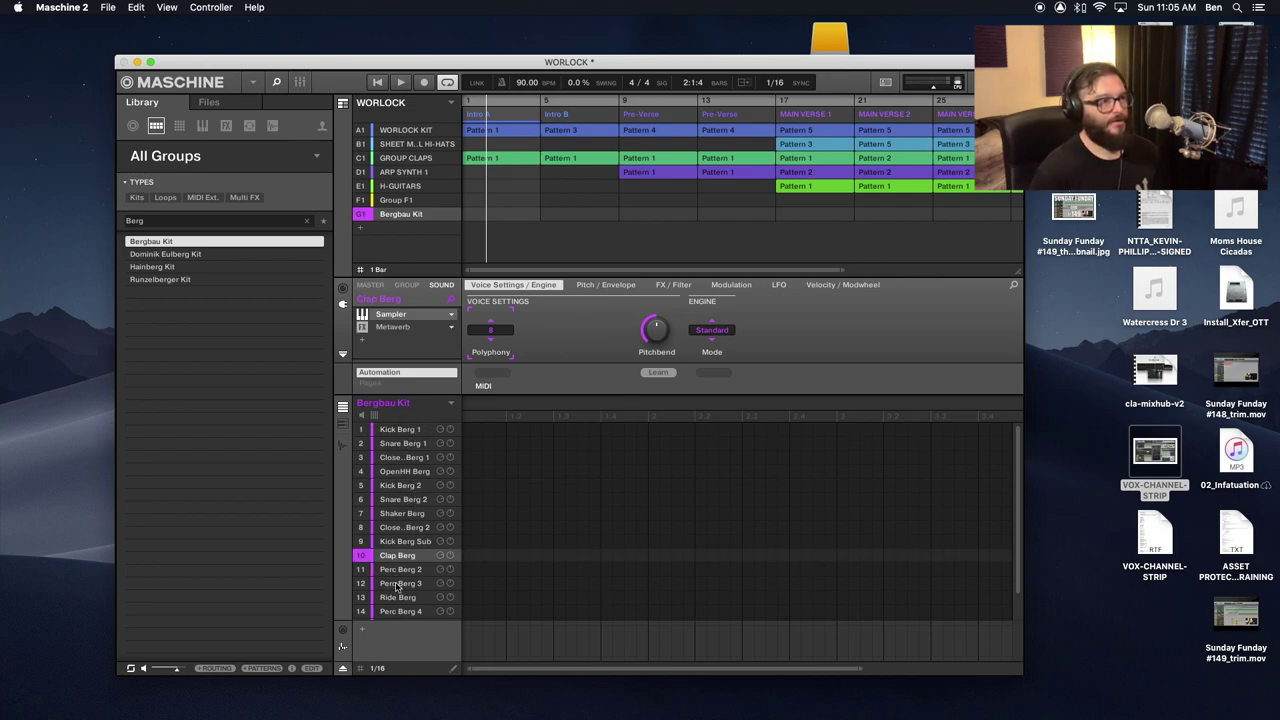
pyautogui.click(394, 612)
pyautogui.click(423, 433)
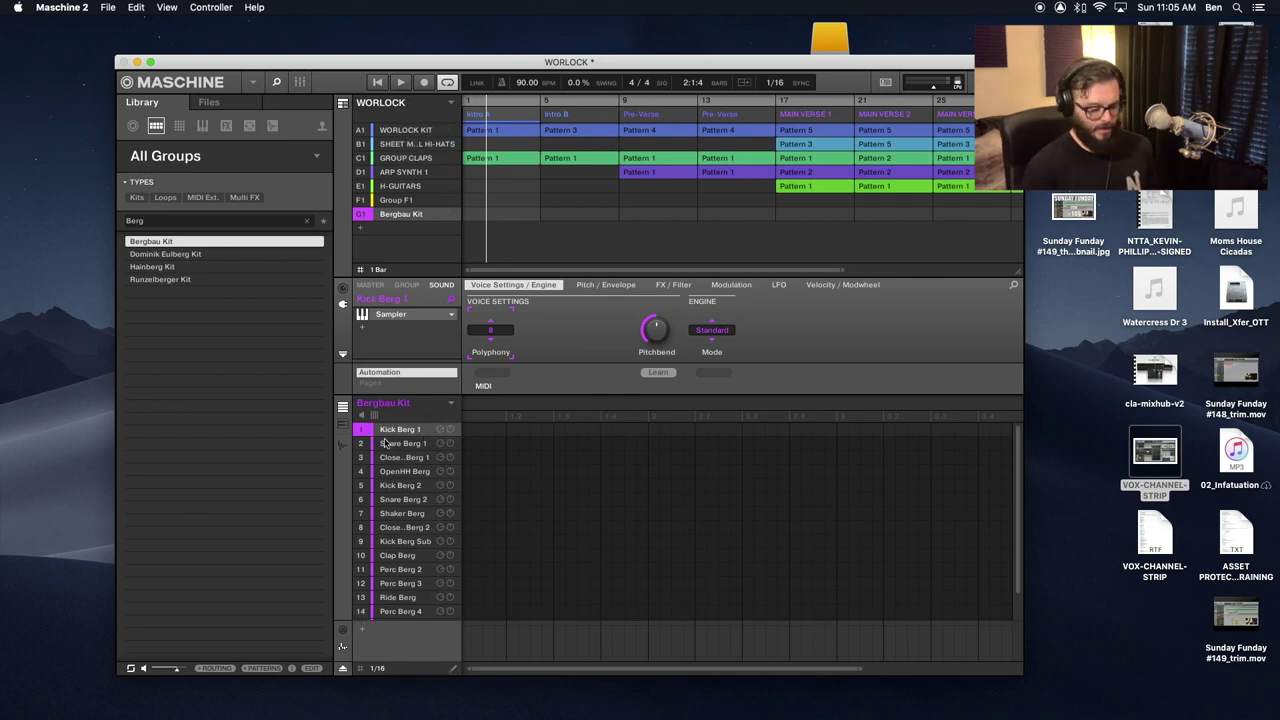
# Step: Return to WORLOCK KIT and show its Snare Berg 2 and Kick Wikinger 2 sounds for comparison
pyautogui.click(425, 131)
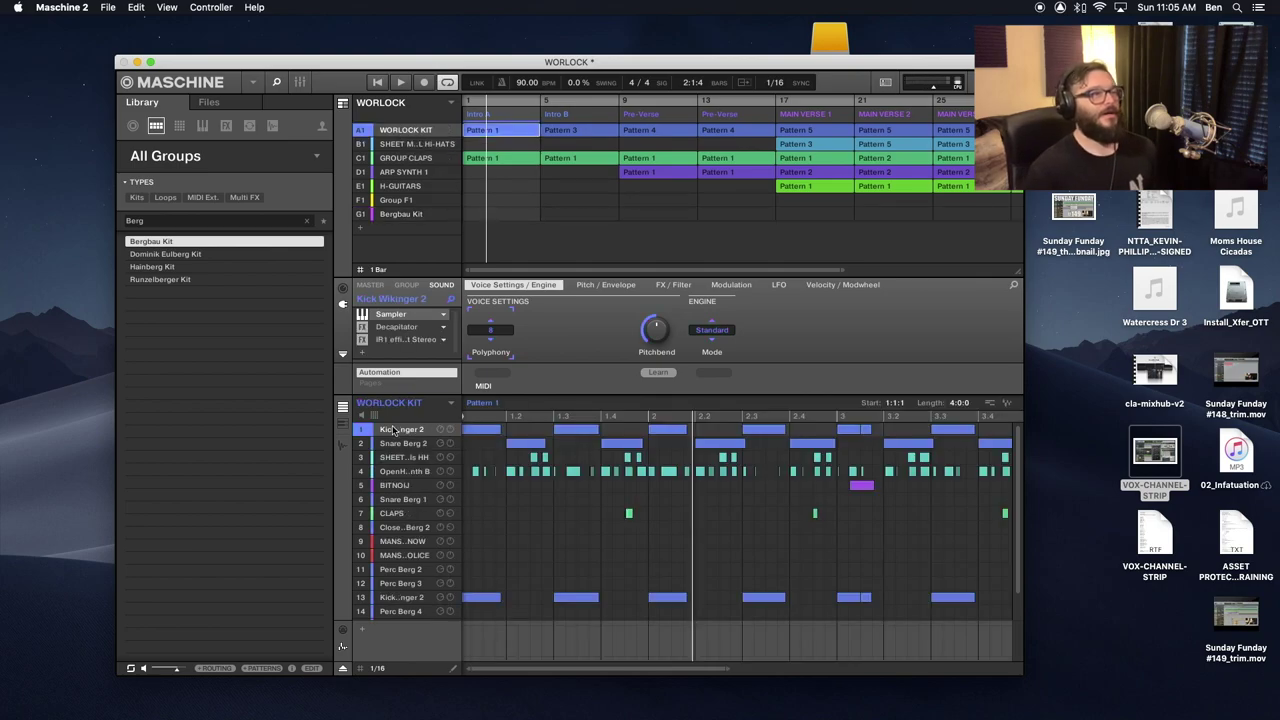
pyautogui.click(396, 442)
pyautogui.click(398, 432)
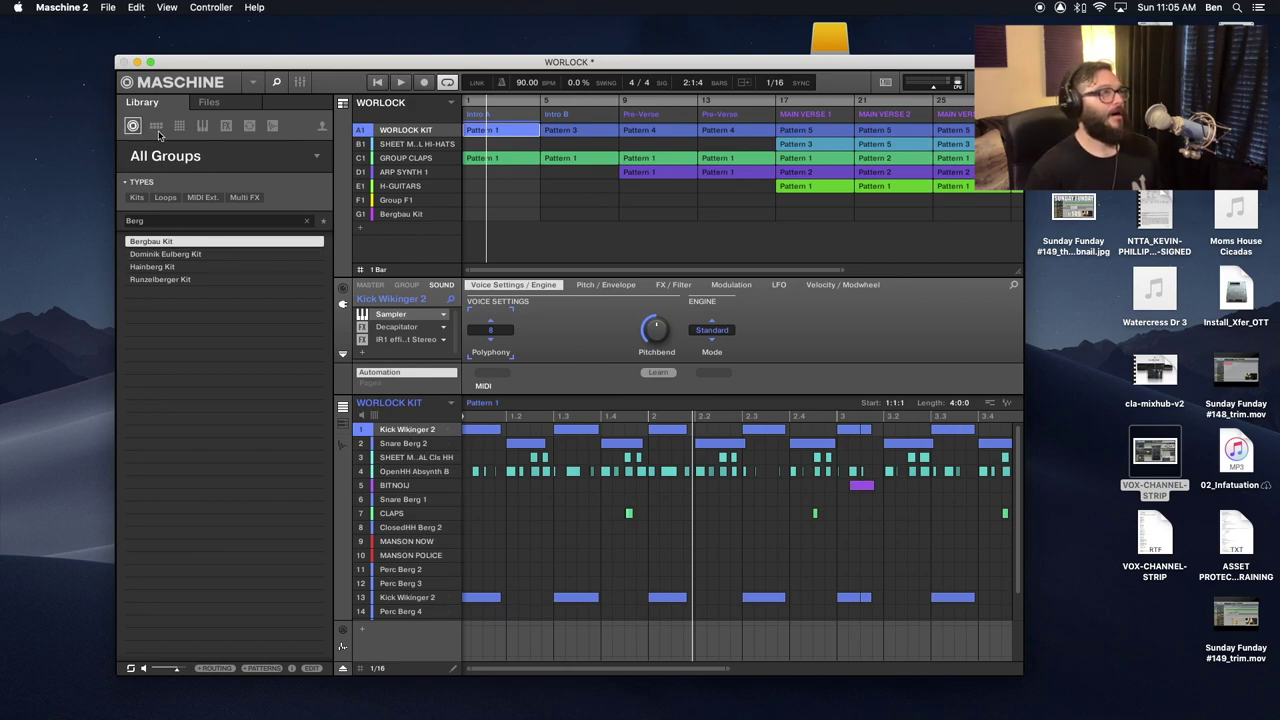
# Step: Clear the group search, view the product selection for groups, and go back to the Bergbau Kit group
pyautogui.click(307, 221)
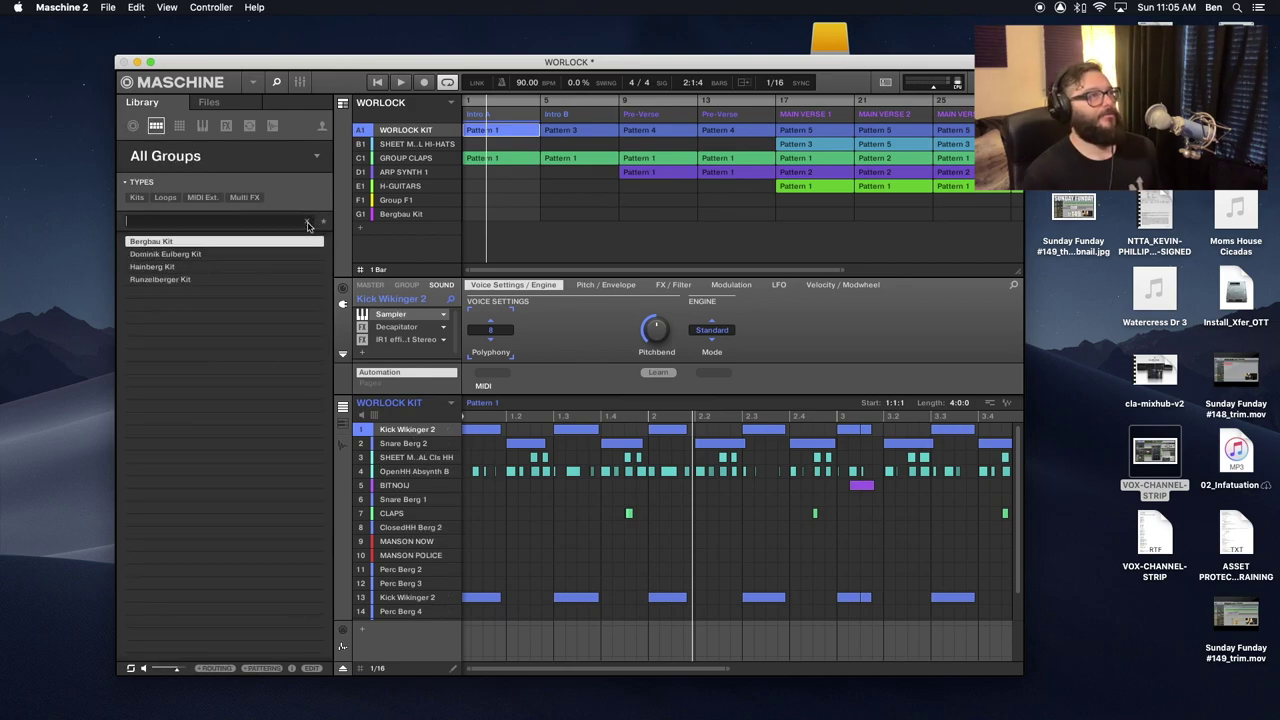
pyautogui.click(313, 158)
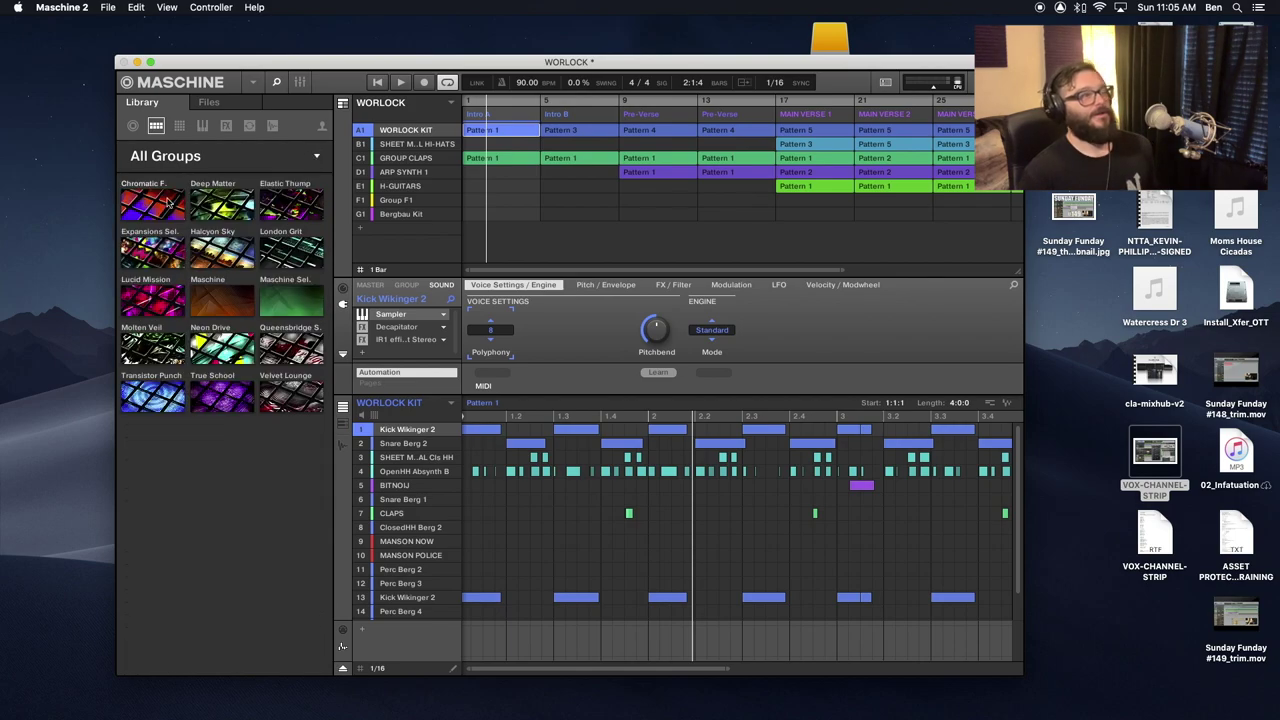
pyautogui.click(158, 128)
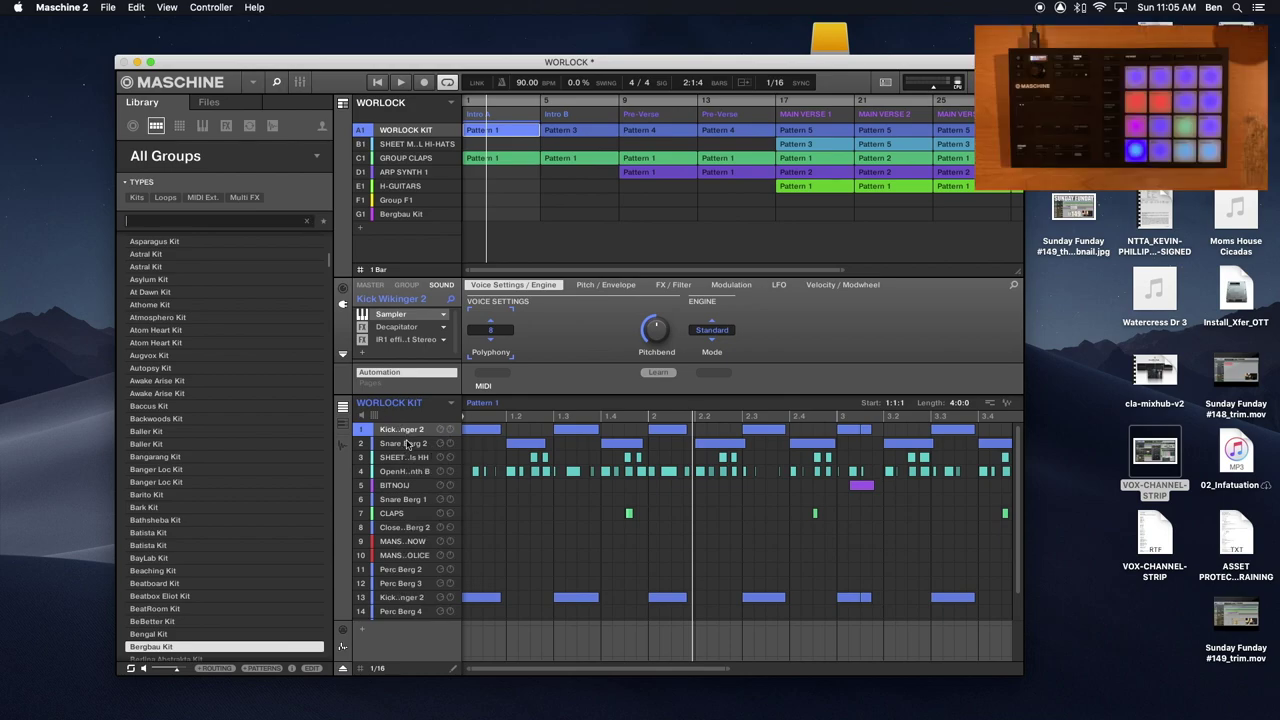
pyautogui.click(415, 215)
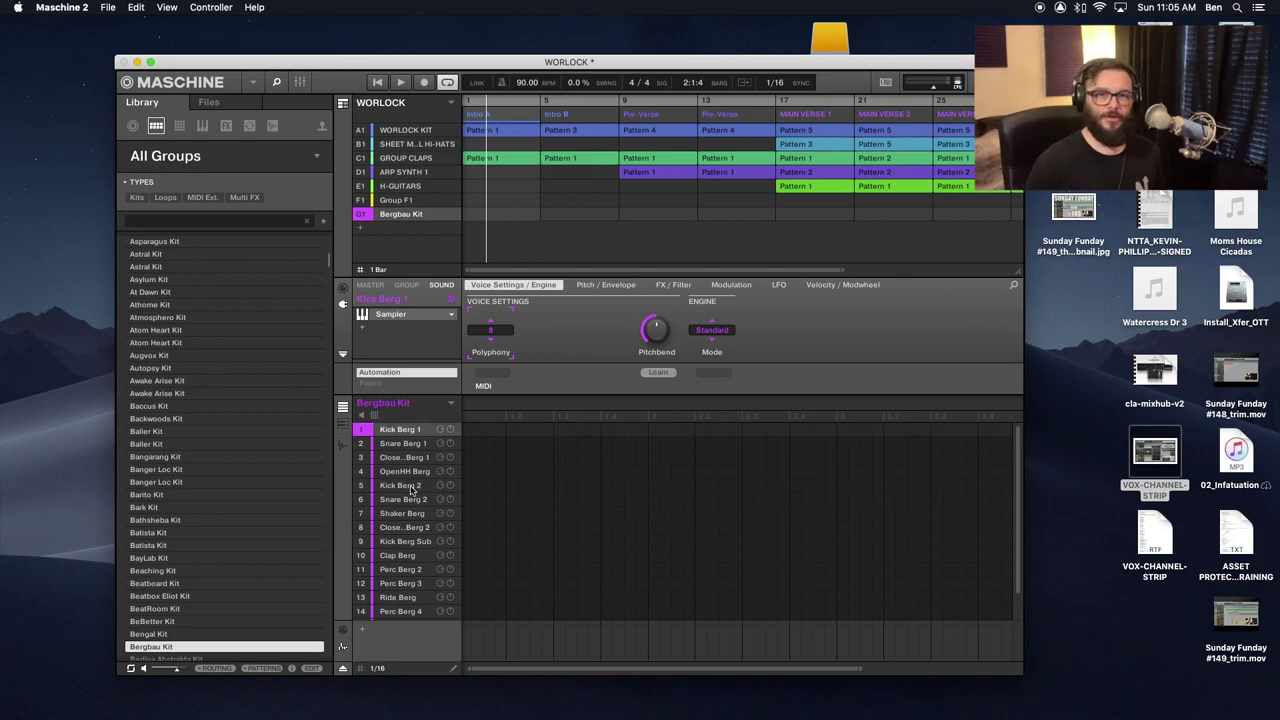
# Step: Tour the library categories, viewing sounds filtered by Drumsynth, effects, one-shots, projects and groups
pyautogui.click(179, 126)
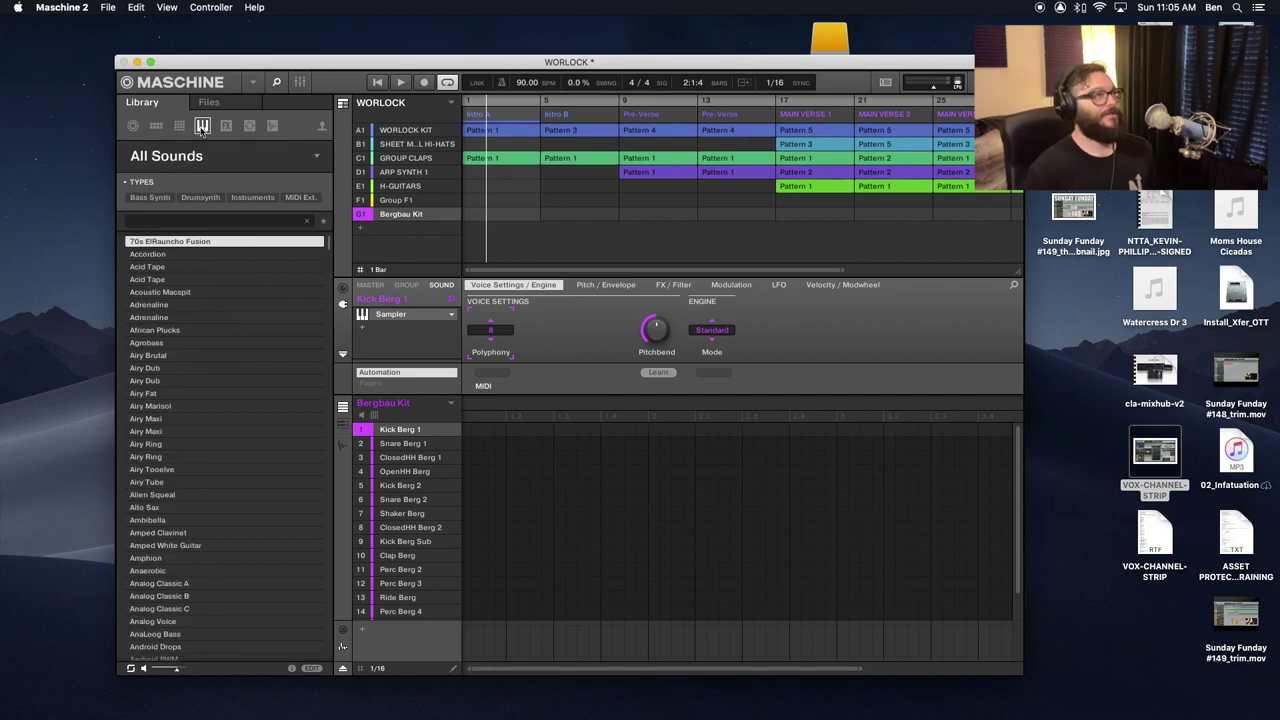
pyautogui.click(202, 127)
pyautogui.click(181, 127)
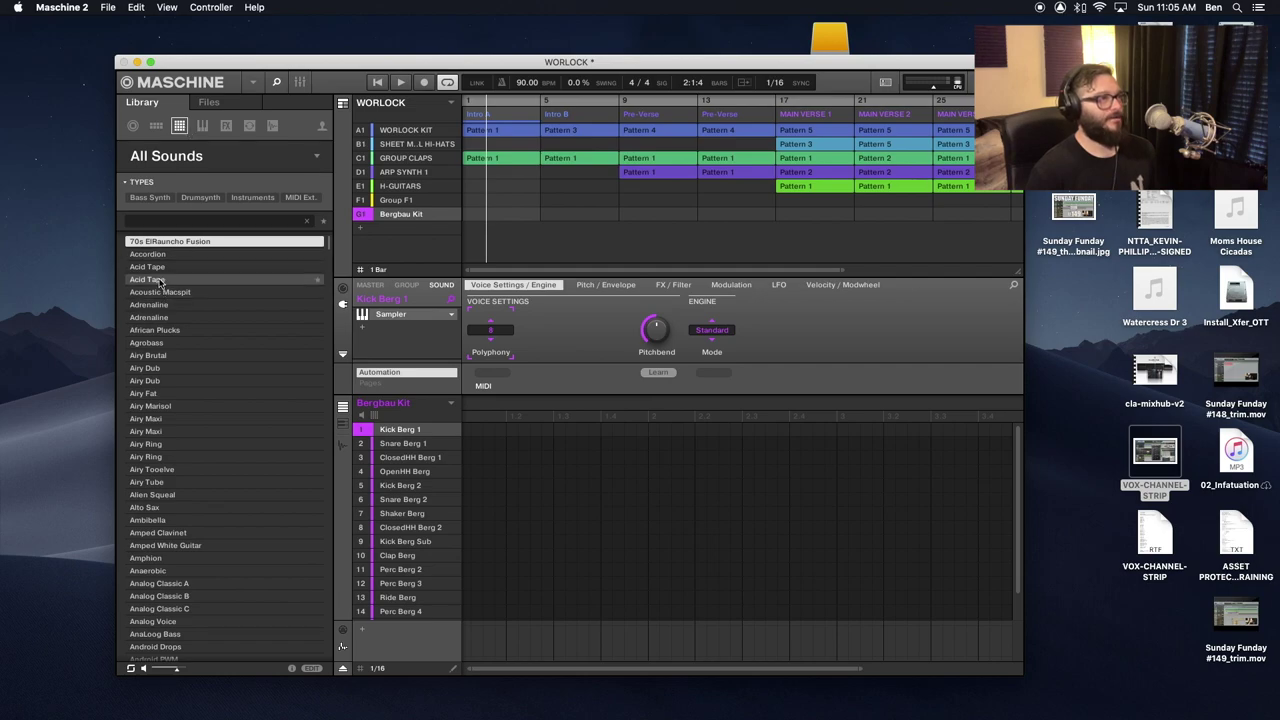
pyautogui.click(200, 198)
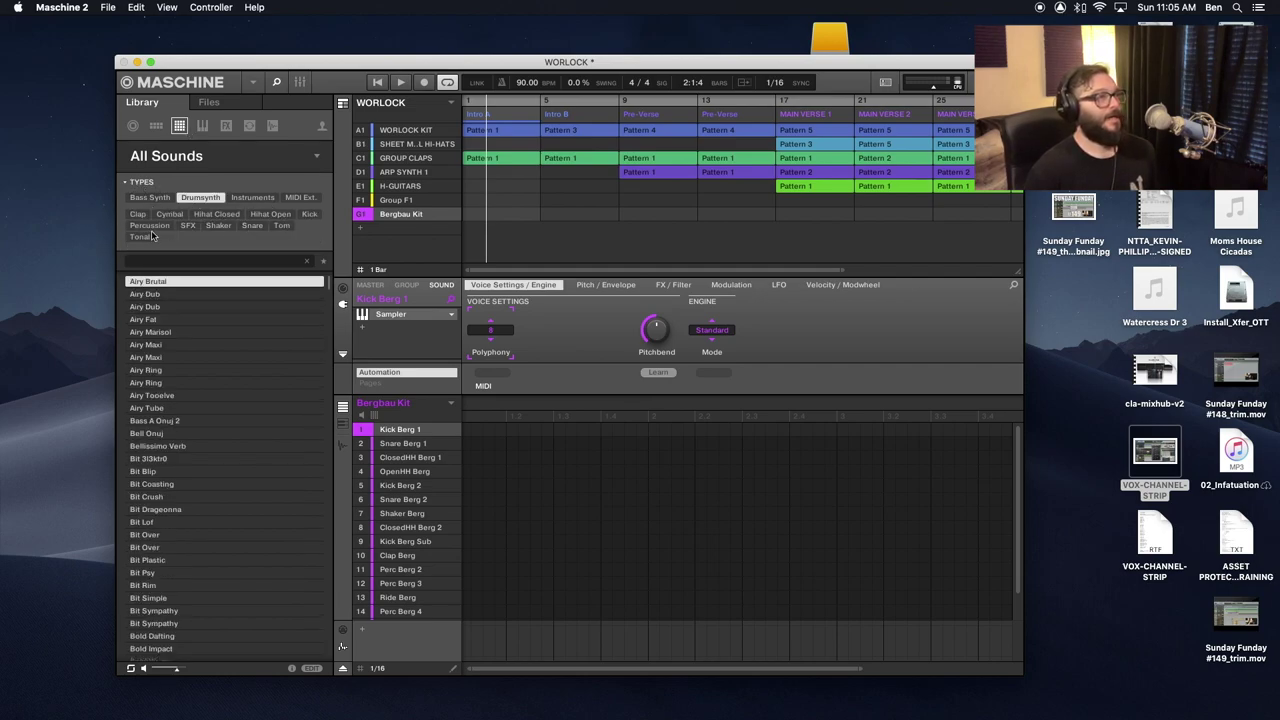
pyautogui.click(226, 125)
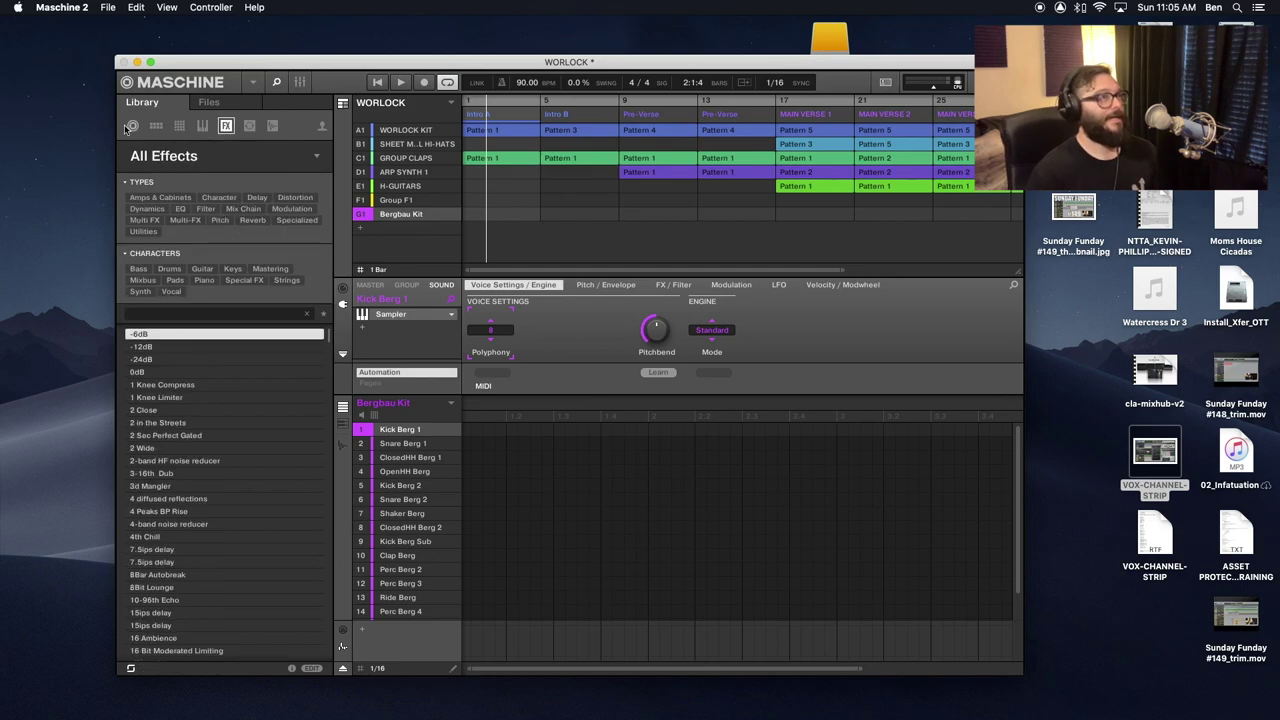
pyautogui.click(274, 127)
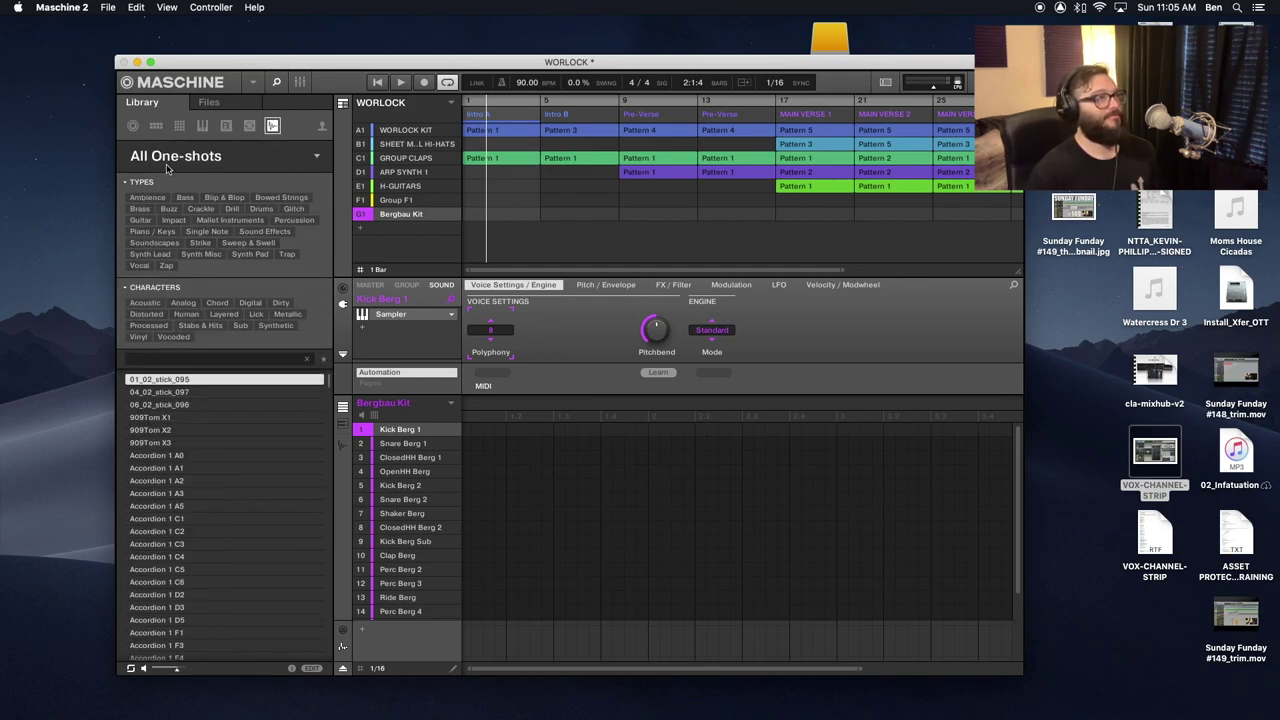
pyautogui.click(131, 126)
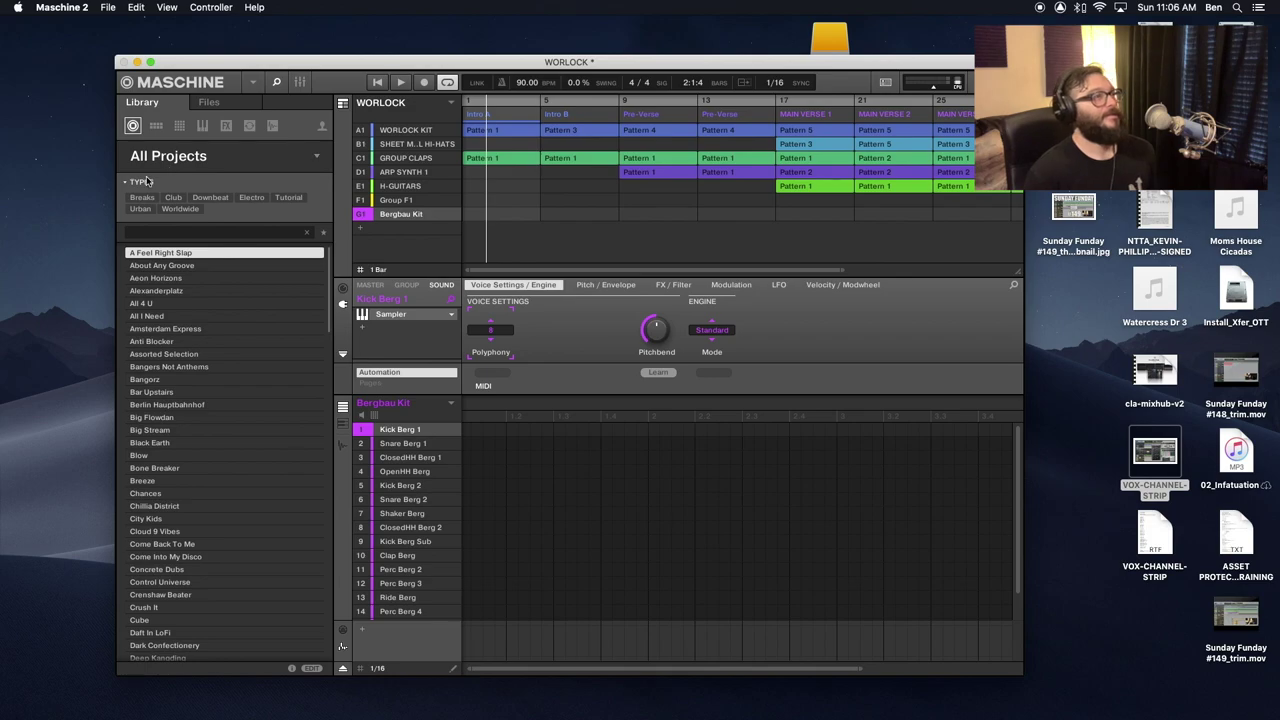
pyautogui.click(156, 125)
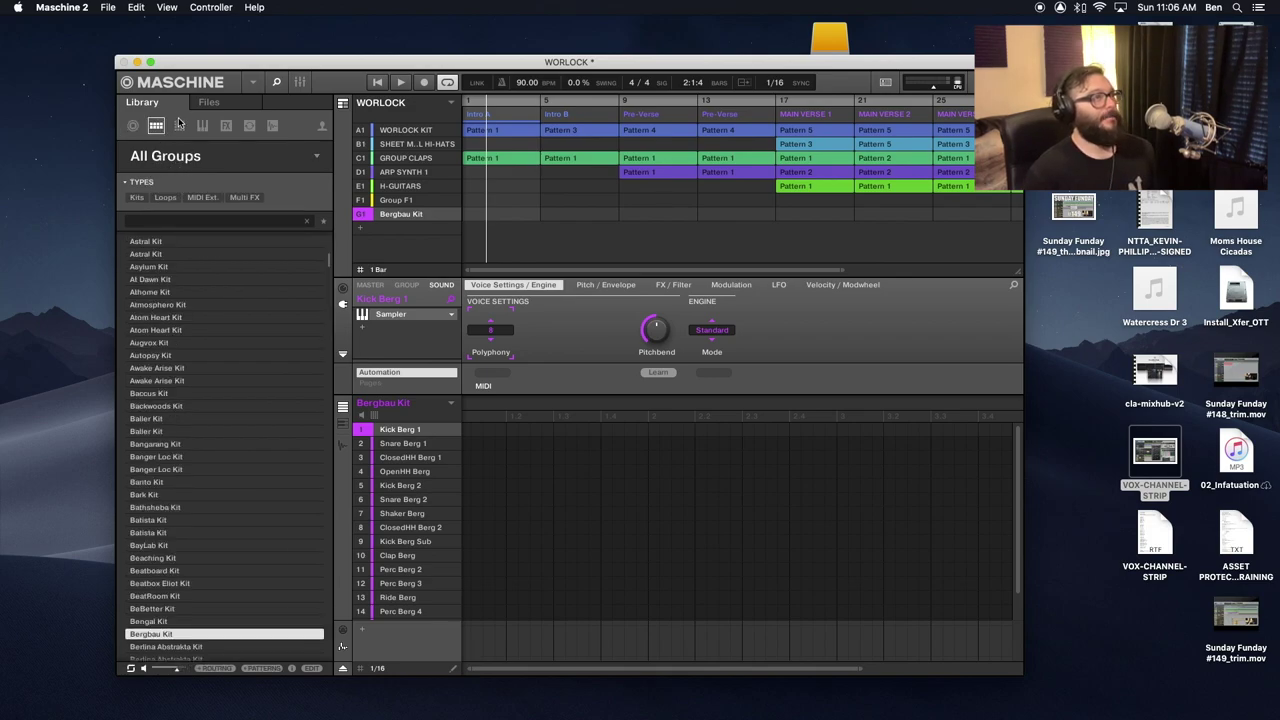
# Step: Search the library's Drumsynth sounds for "KICK" and "Bass Drum", and clear the search and type filter
pyautogui.click(180, 125)
pyautogui.click(163, 262)
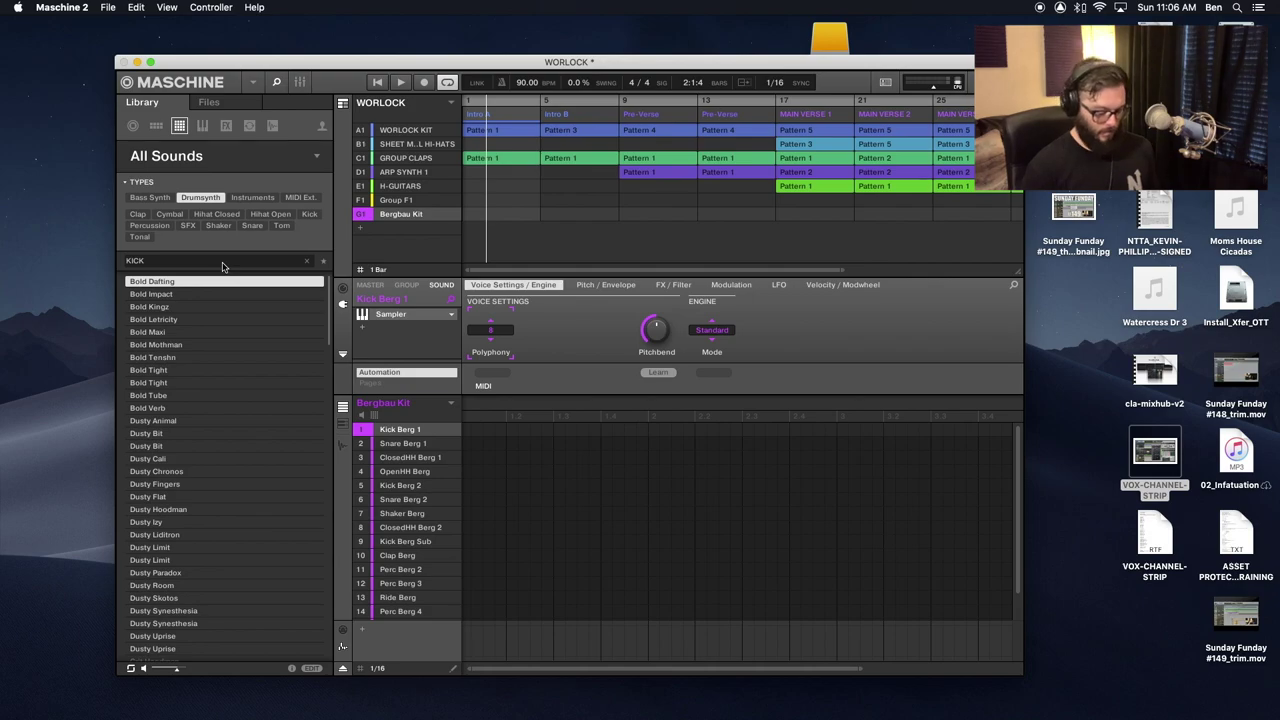
pyautogui.write('Bass Drum')
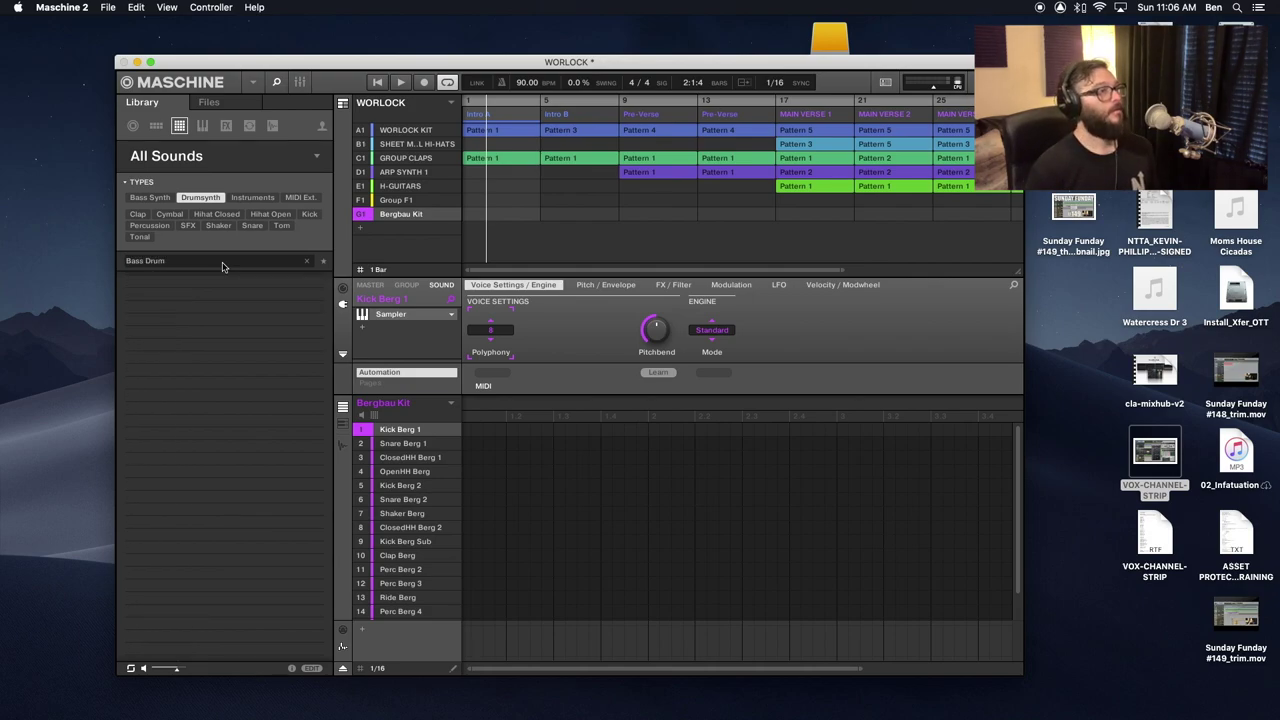
pyautogui.click(307, 262)
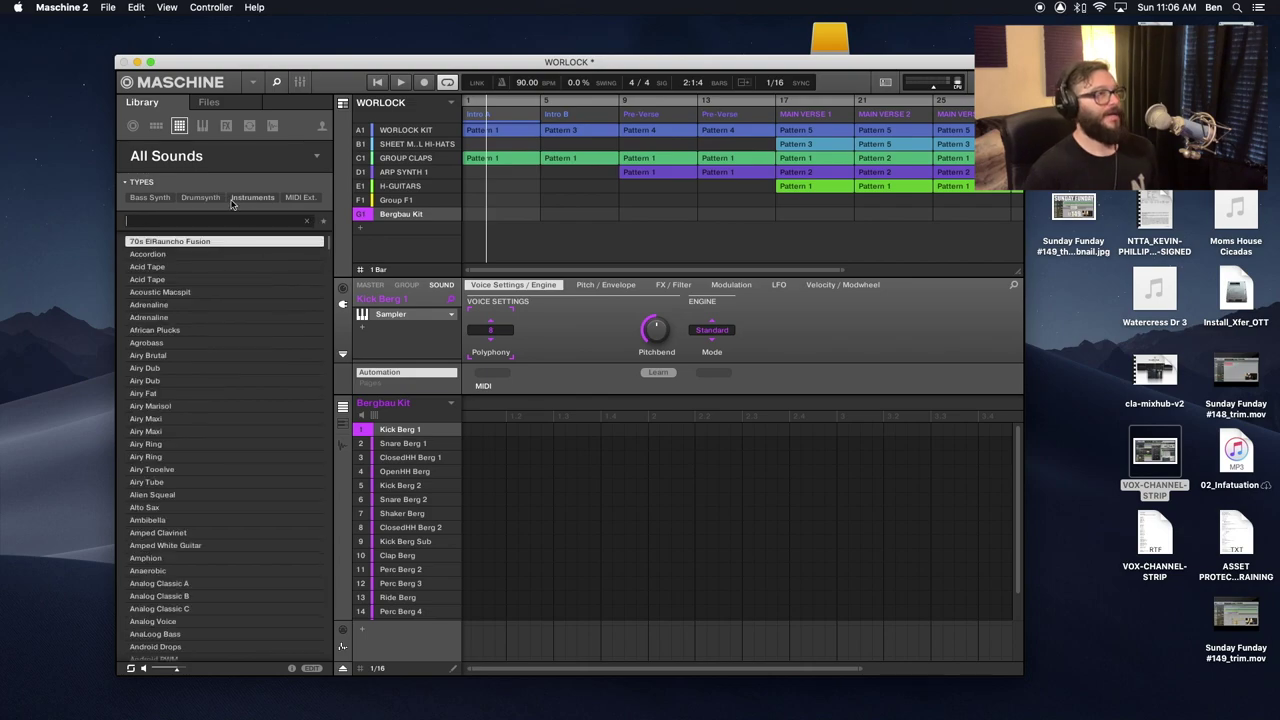
# Step: Filter the library's instruments to the Drums type and Kick subtype, and look through the listed presets
pyautogui.click(203, 125)
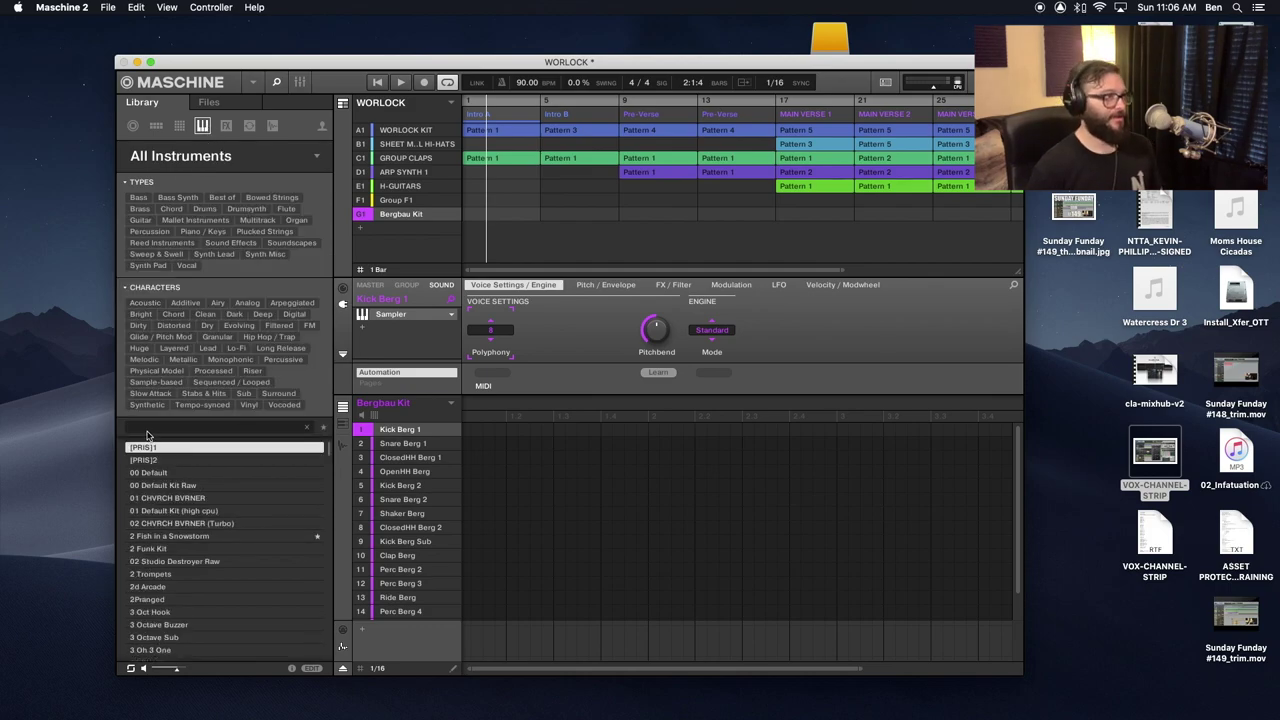
pyautogui.click(204, 208)
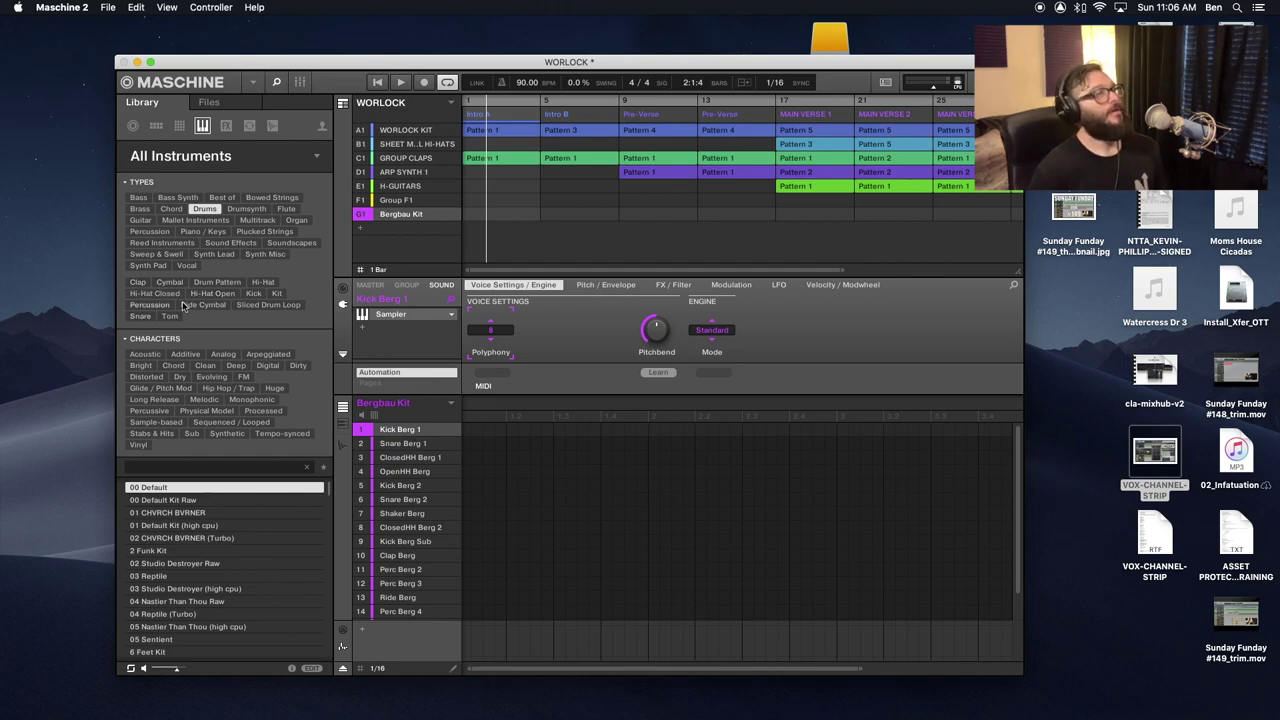
pyautogui.click(254, 294)
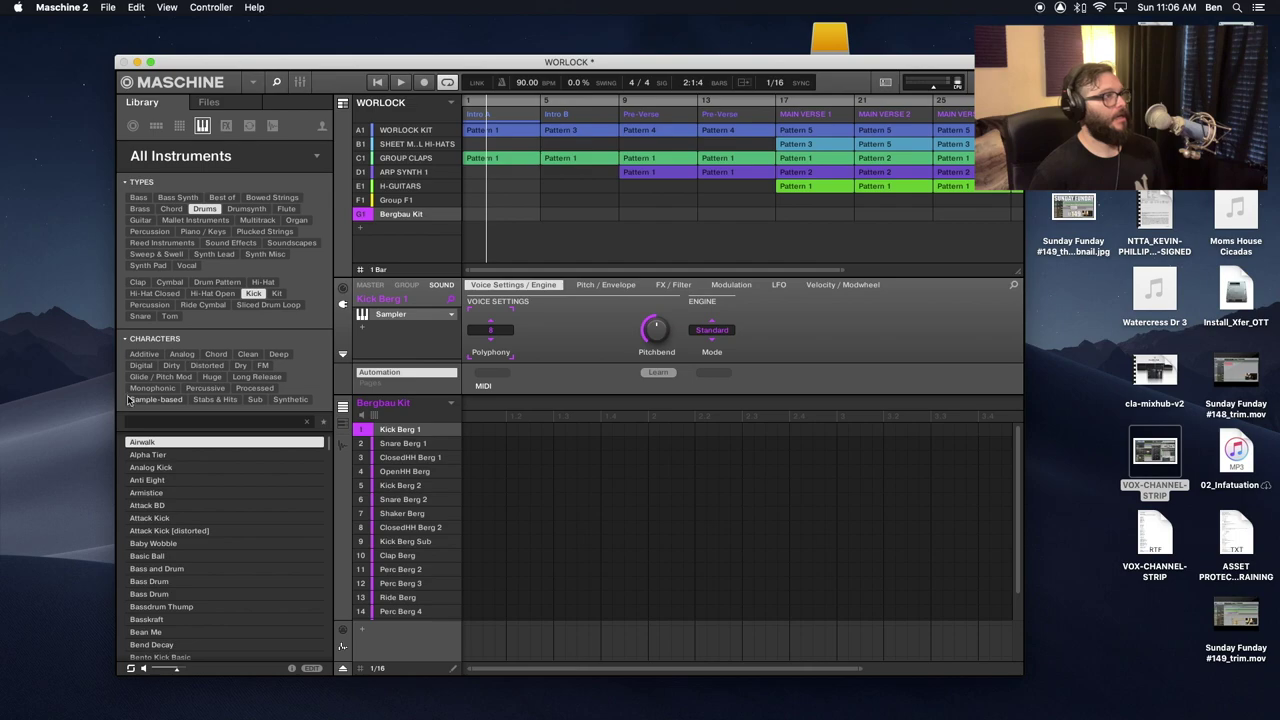
pyautogui.scroll(-15, 160, 491)
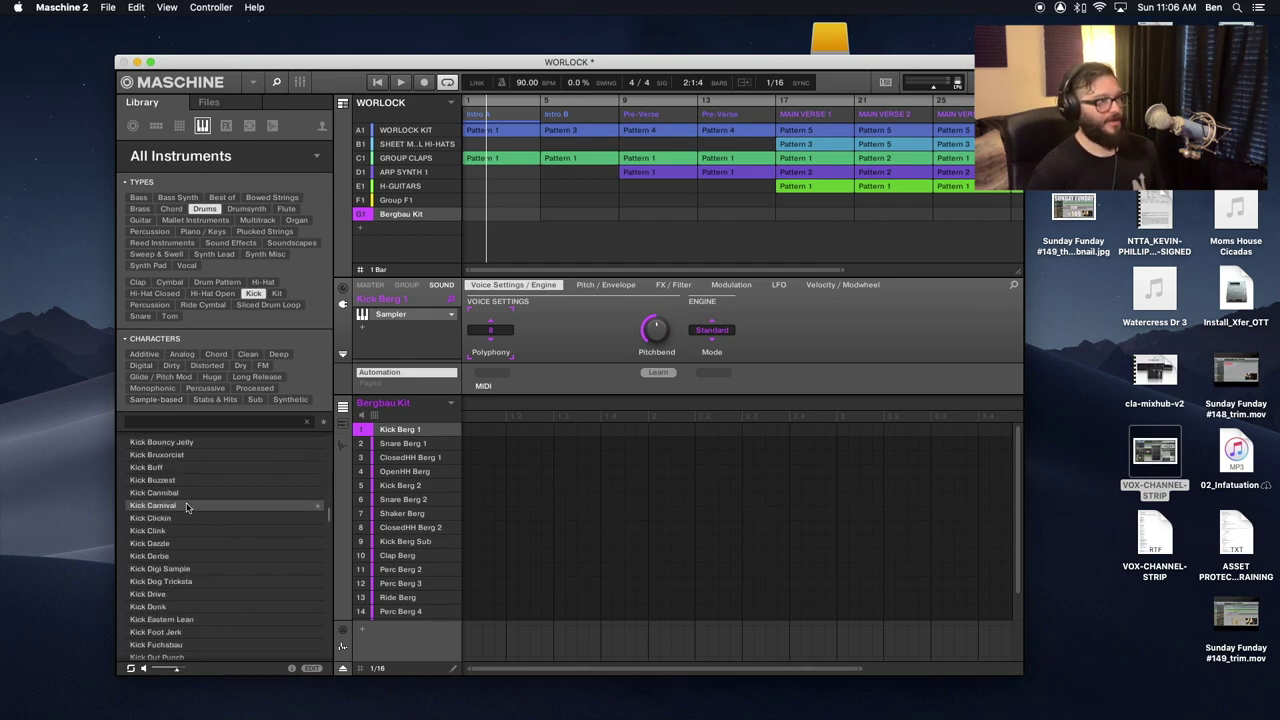
pyautogui.scroll(15, 155, 462)
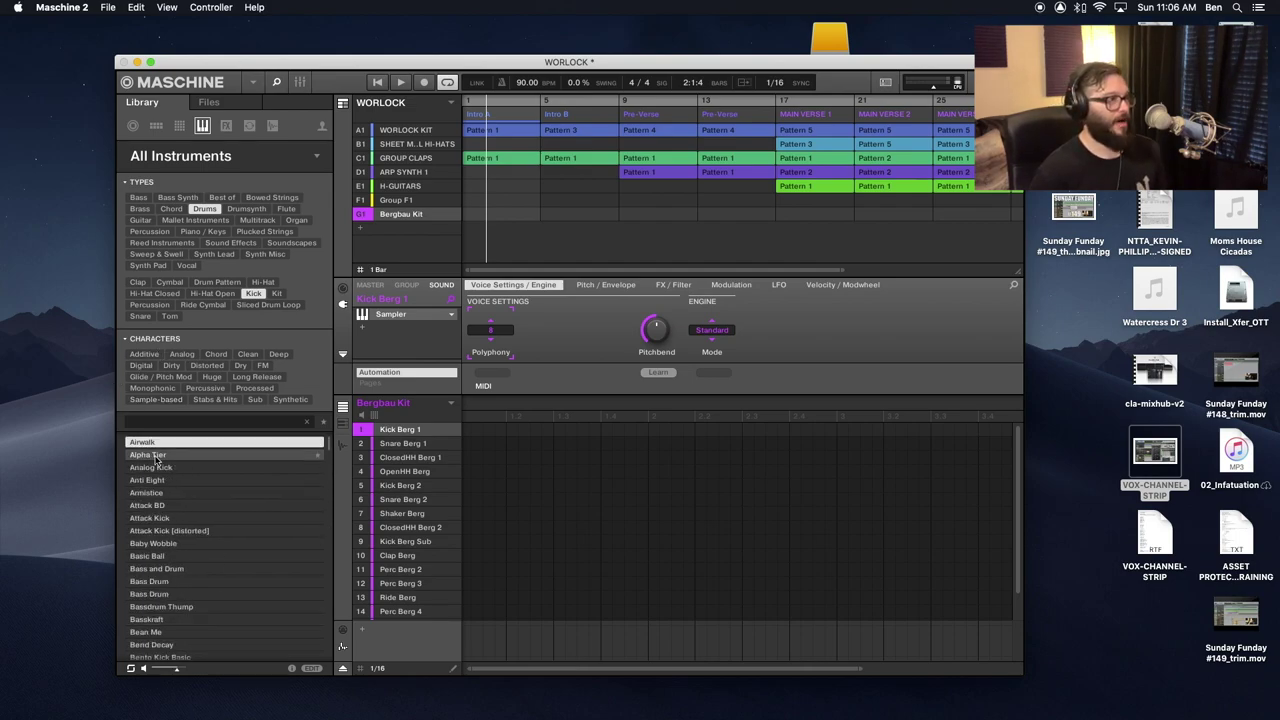